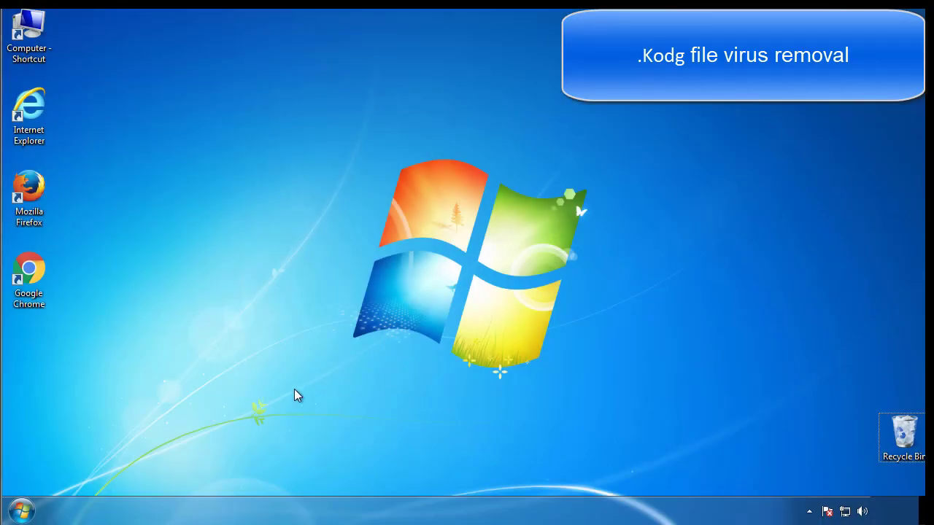
# Launch System Configuration by searching msconfig in the Start menu
pyautogui.click(22, 511)
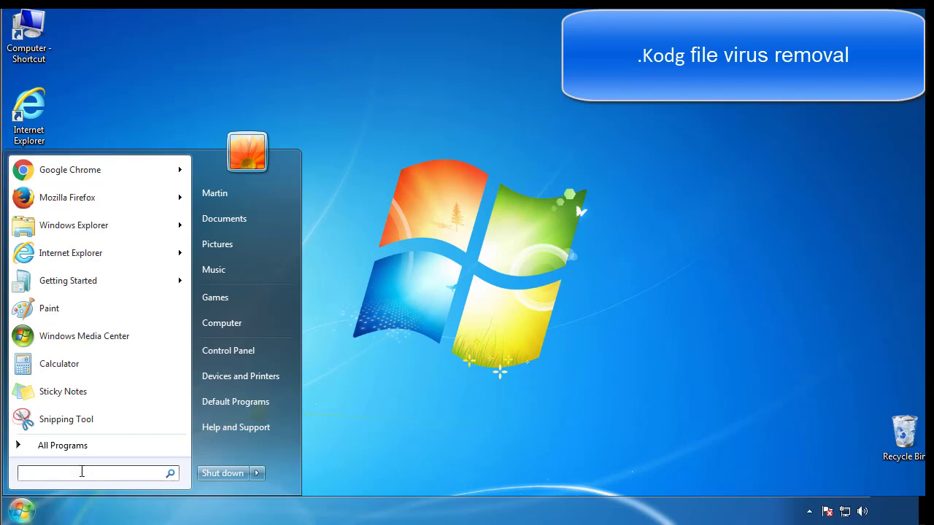
pyautogui.write('mscon')
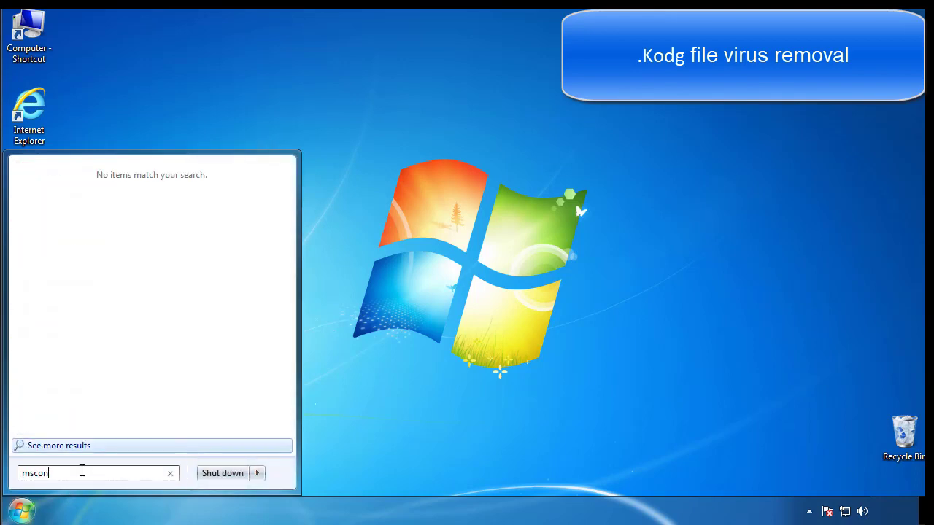
pyautogui.write('fig')
pyautogui.press('Return')
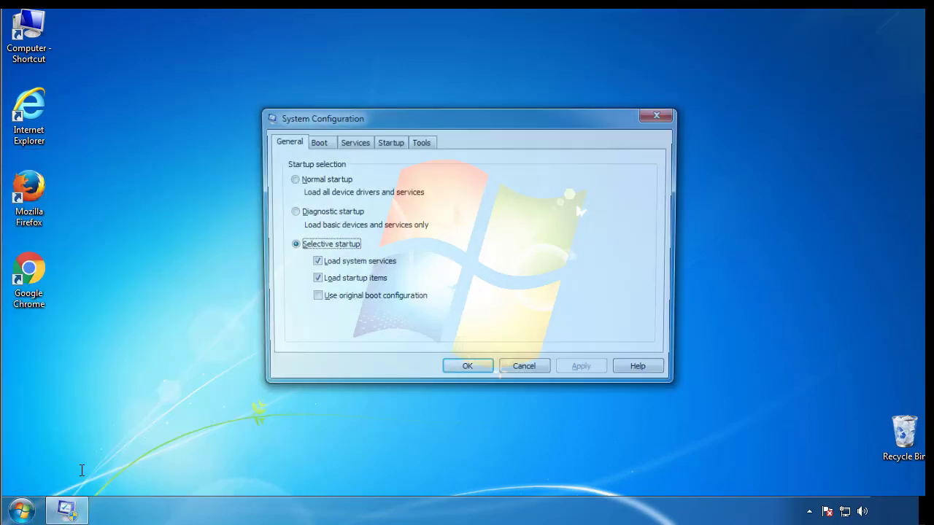
# Enable Minimal Safe boot on the Boot tab and restart the computer
pyautogui.click(315, 143)
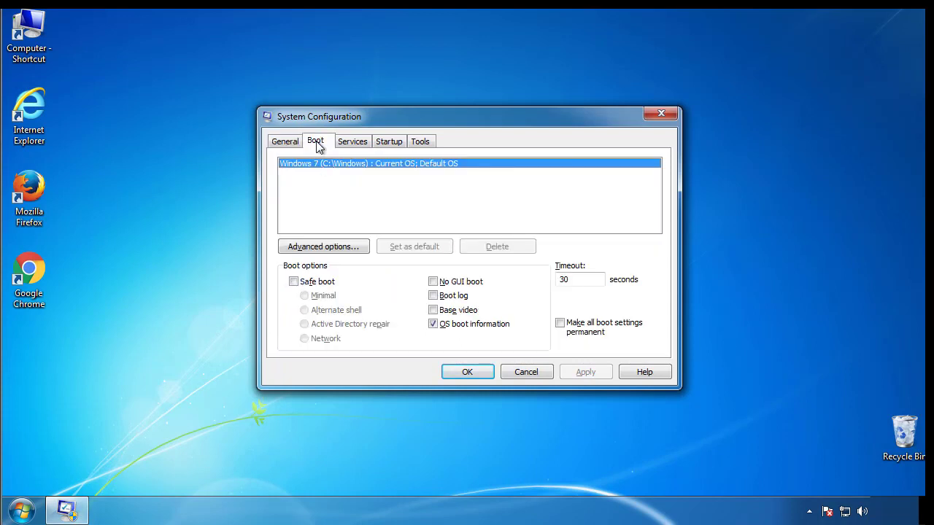
pyautogui.click(293, 281)
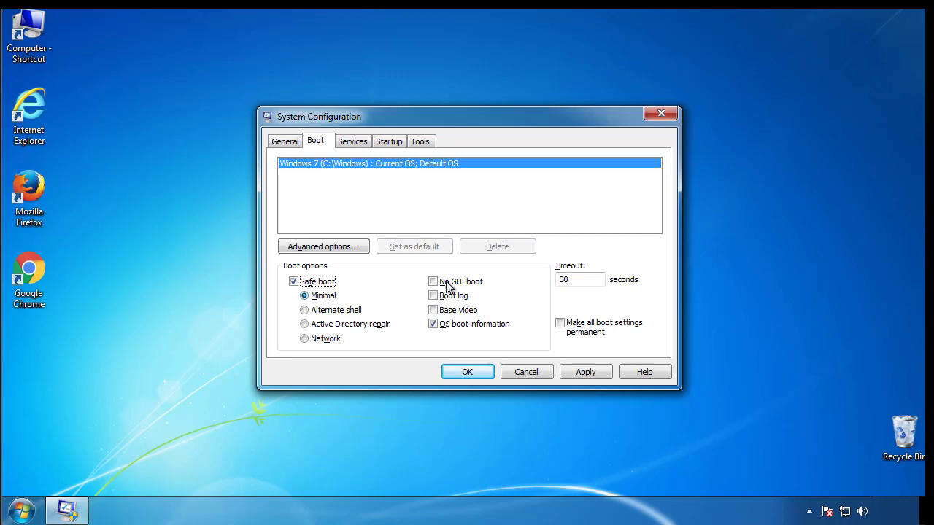
pyautogui.click(481, 378)
pyautogui.click(423, 284)
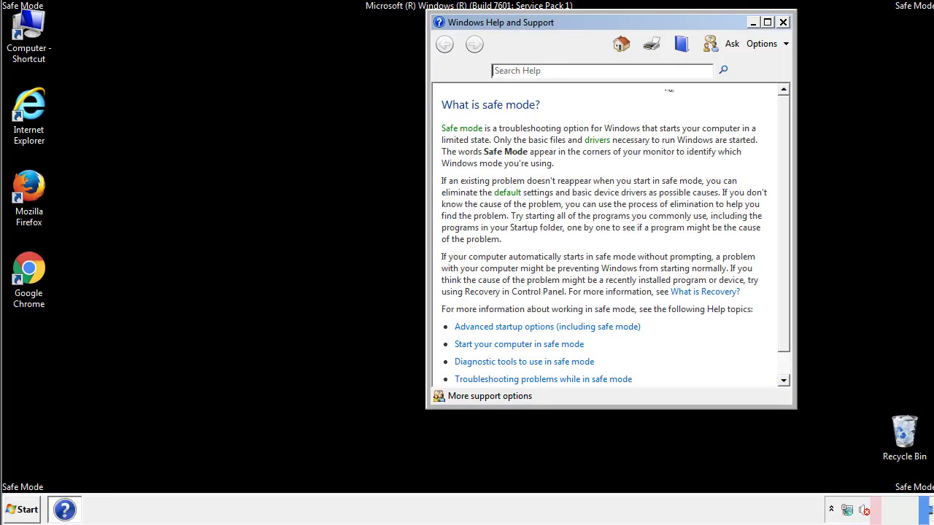
# Close Help and Support, then set Folder Options to show hidden files, folders and drives
pyautogui.click(783, 22)
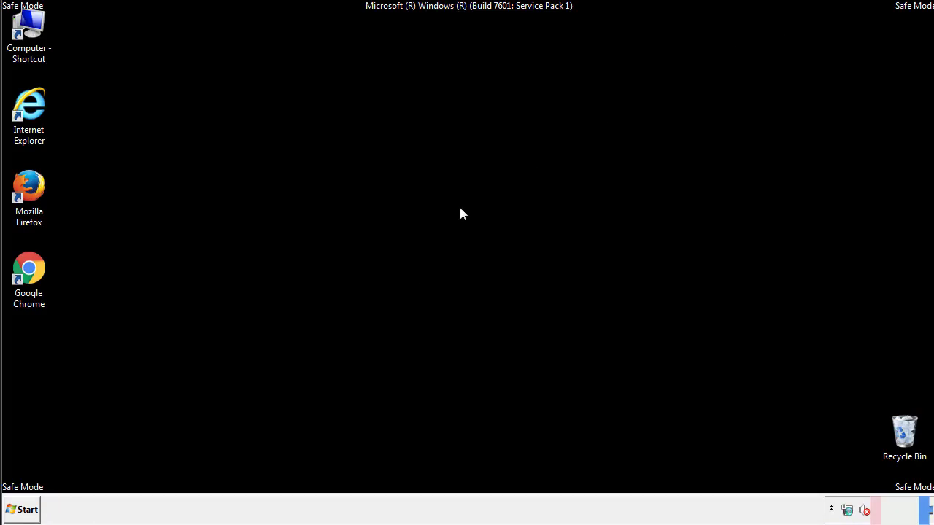
pyautogui.click(27, 508)
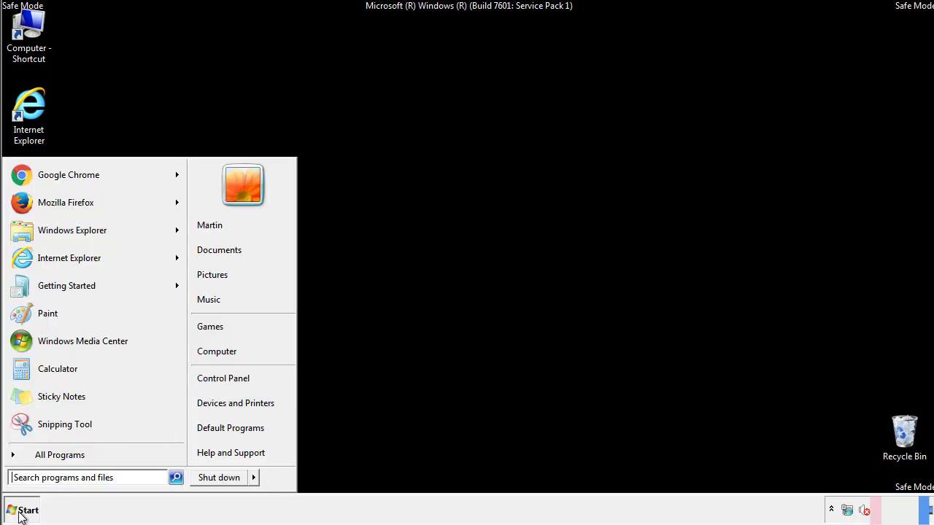
pyautogui.click(232, 376)
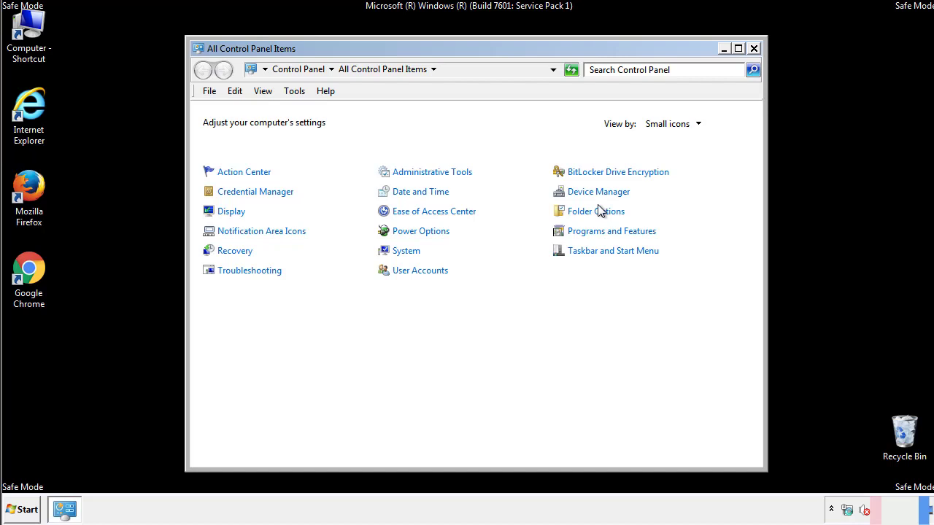
pyautogui.click(596, 212)
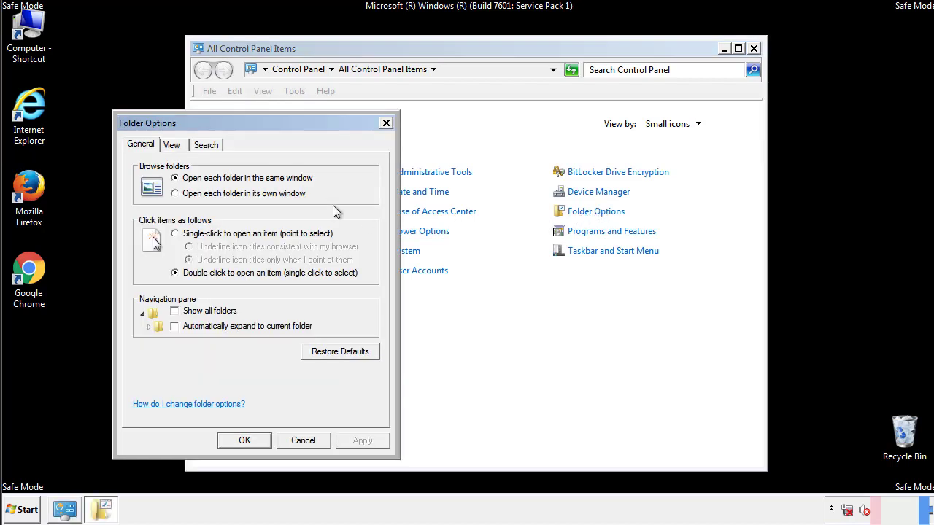
pyautogui.click(173, 146)
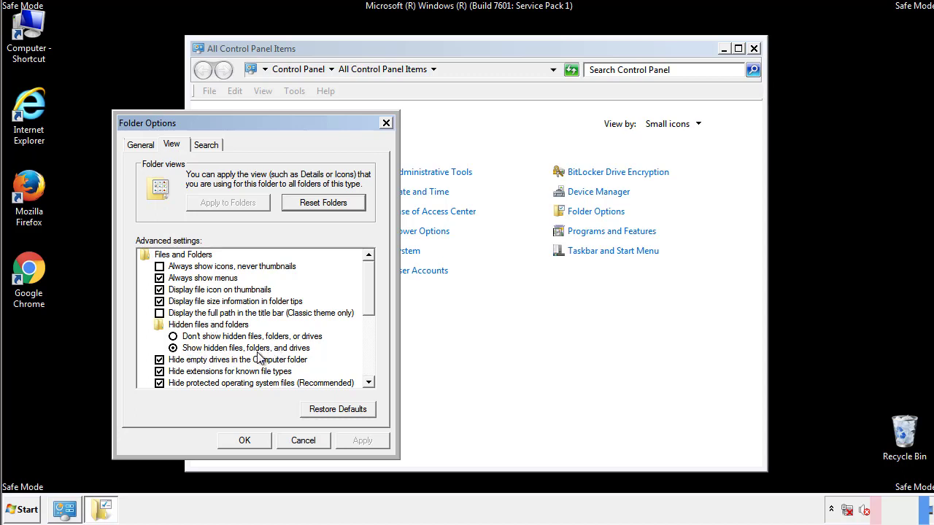
pyautogui.click(252, 439)
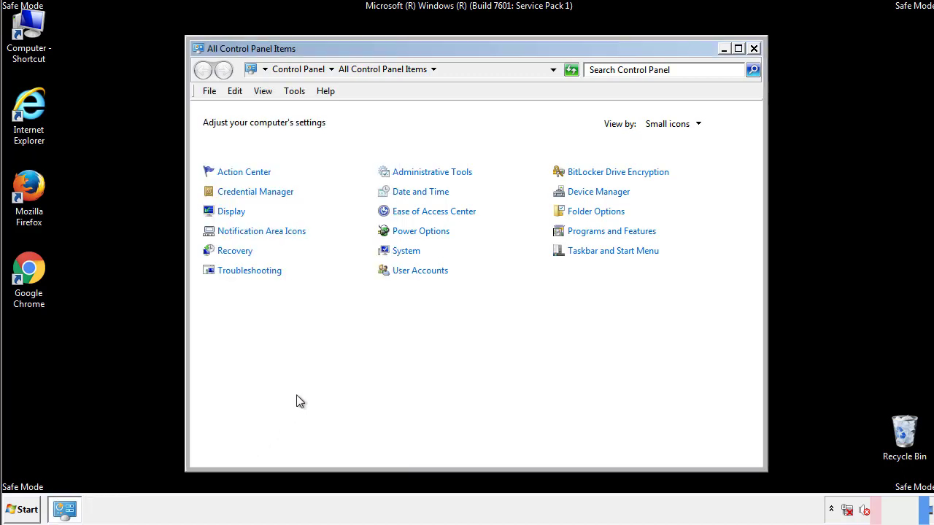
# Close Control Panel and open C:\Windows from the Computer window
pyautogui.click(754, 48)
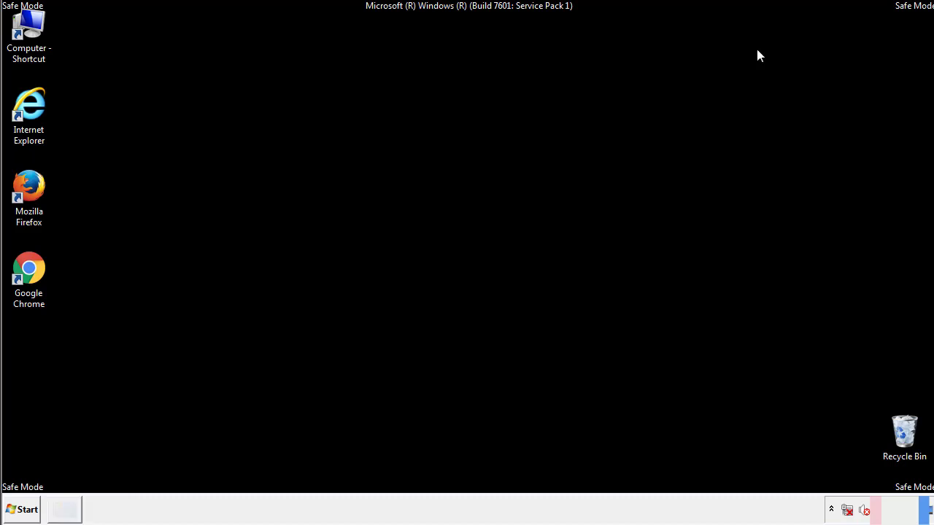
pyautogui.doubleClick(37, 25)
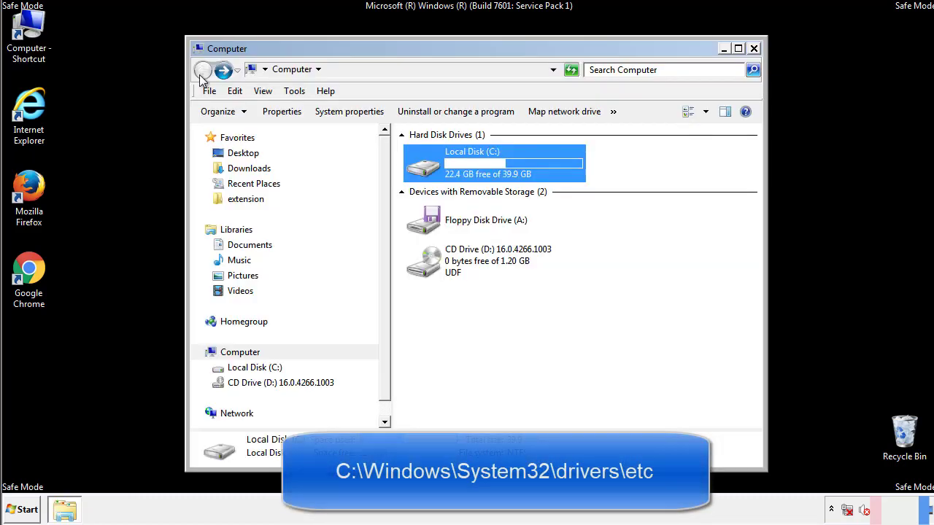
pyautogui.doubleClick(429, 169)
pyautogui.click(425, 270)
pyautogui.doubleClick(427, 270)
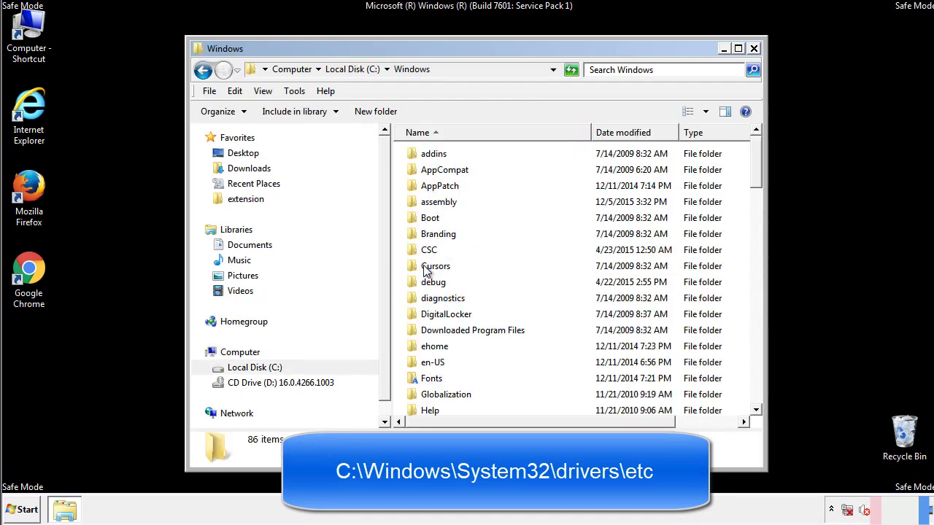
# Go through System32\drivers\etc and open the hosts file
pyautogui.scroll(-2, 431, 328)
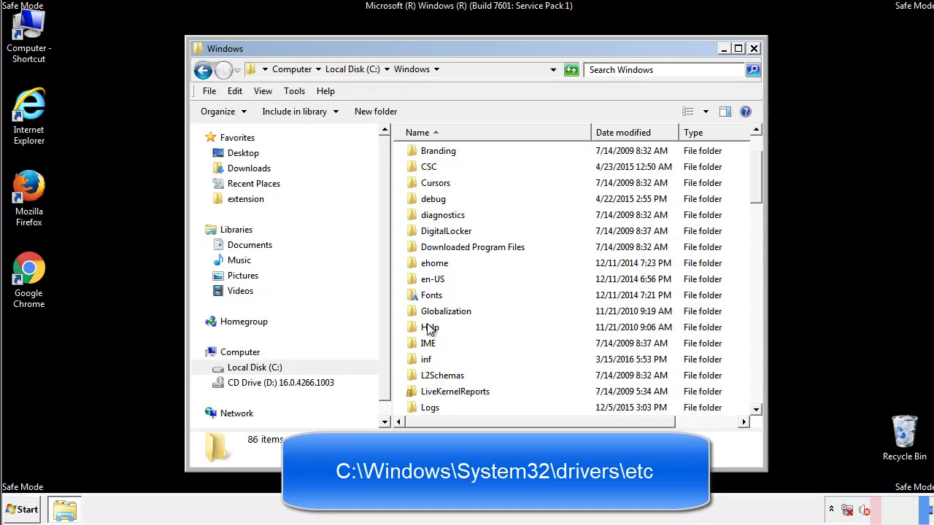
pyautogui.scroll(-2, 429, 329)
pyautogui.scroll(-2, 430, 329)
pyautogui.scroll(-3, 429, 329)
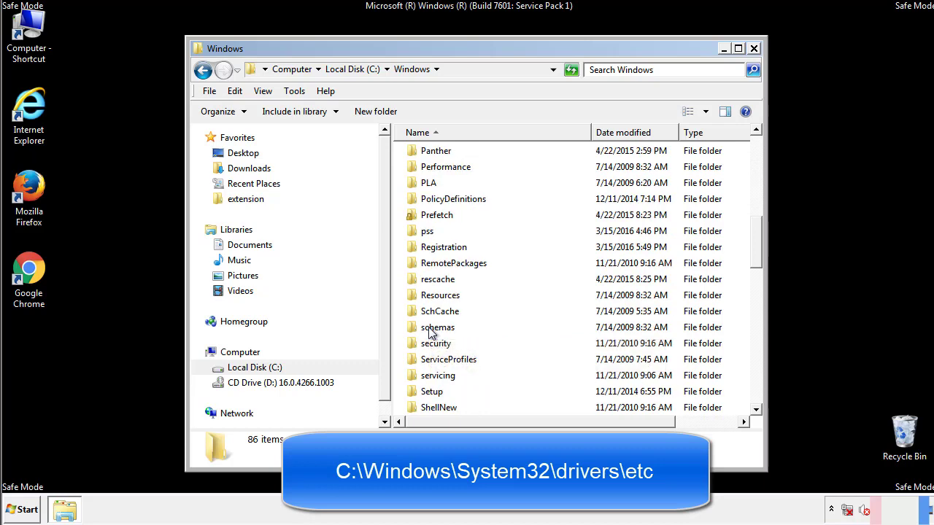
pyautogui.scroll(-2, 429, 329)
pyautogui.doubleClick(442, 376)
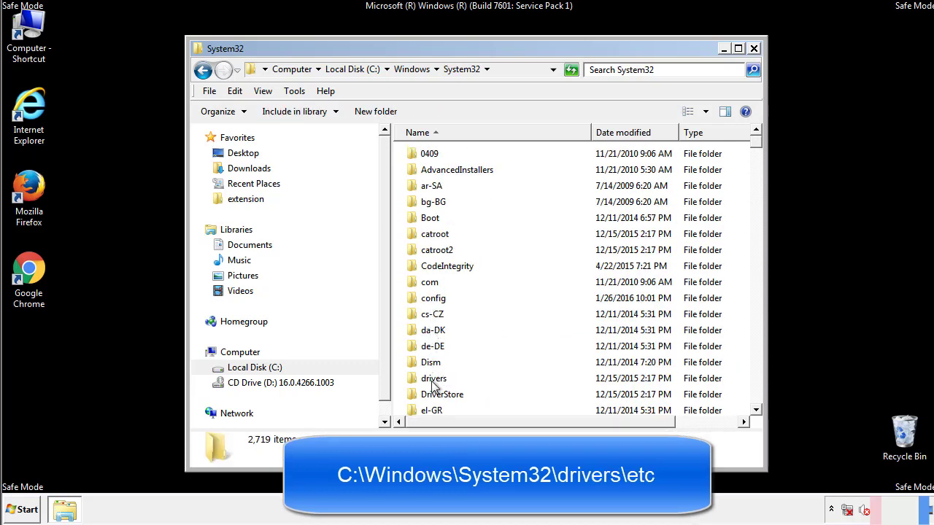
pyautogui.doubleClick(434, 379)
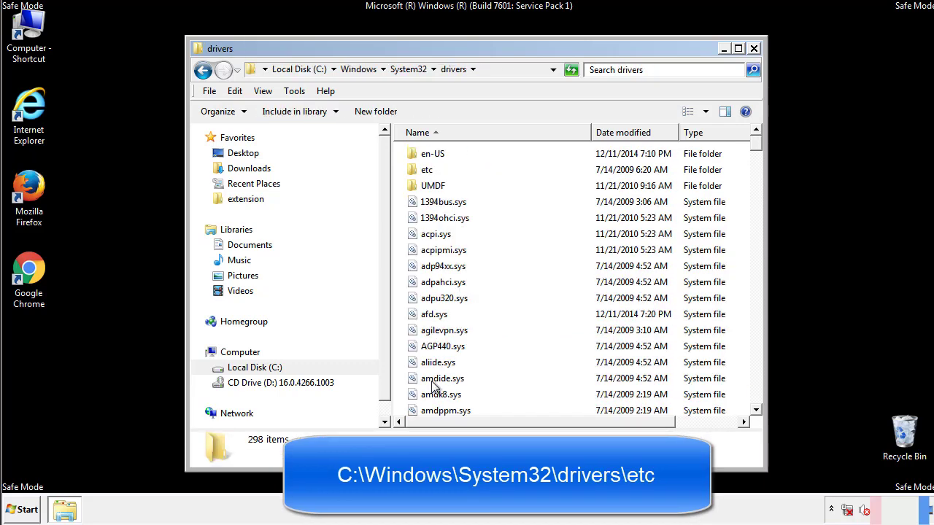
pyautogui.doubleClick(423, 171)
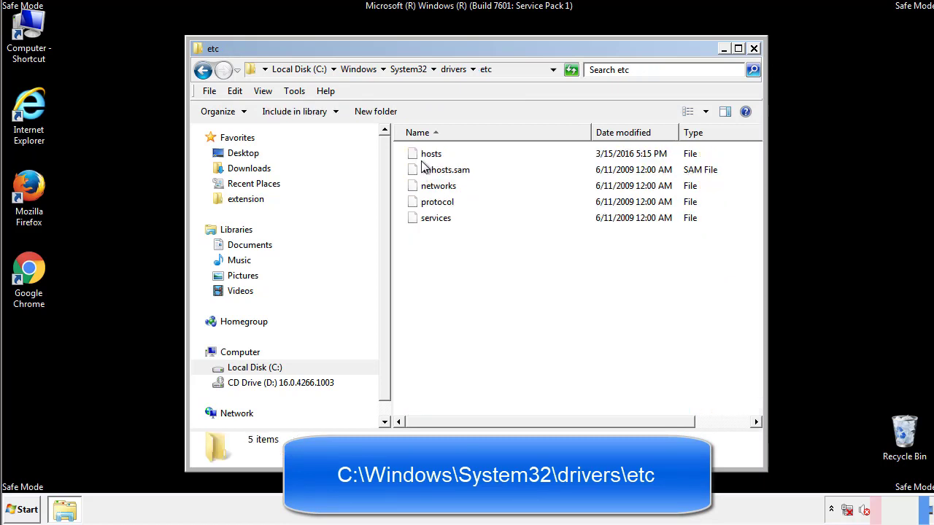
pyautogui.doubleClick(426, 155)
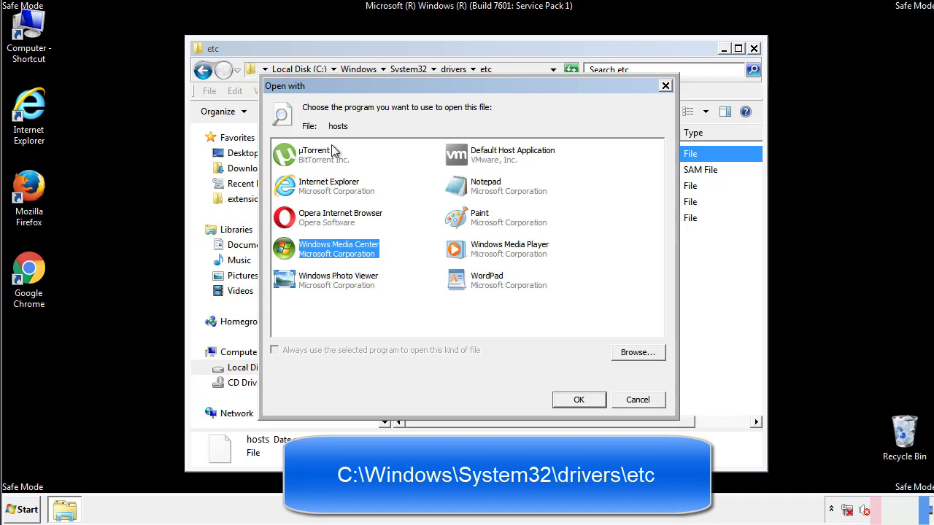
# Open the hosts file with Notepad and enlarge its window
pyautogui.click(473, 190)
pyautogui.click(578, 399)
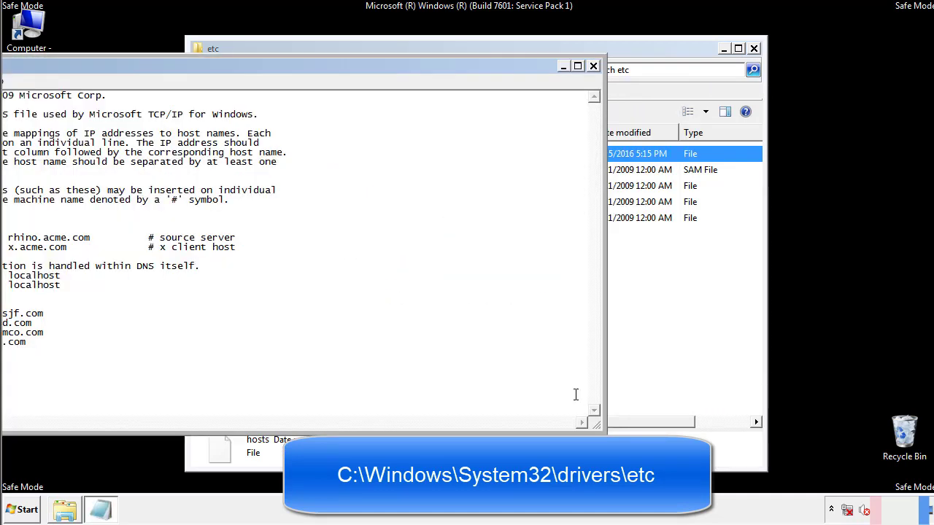
pyautogui.moveTo(384, 71); pyautogui.dragTo(597, 85)
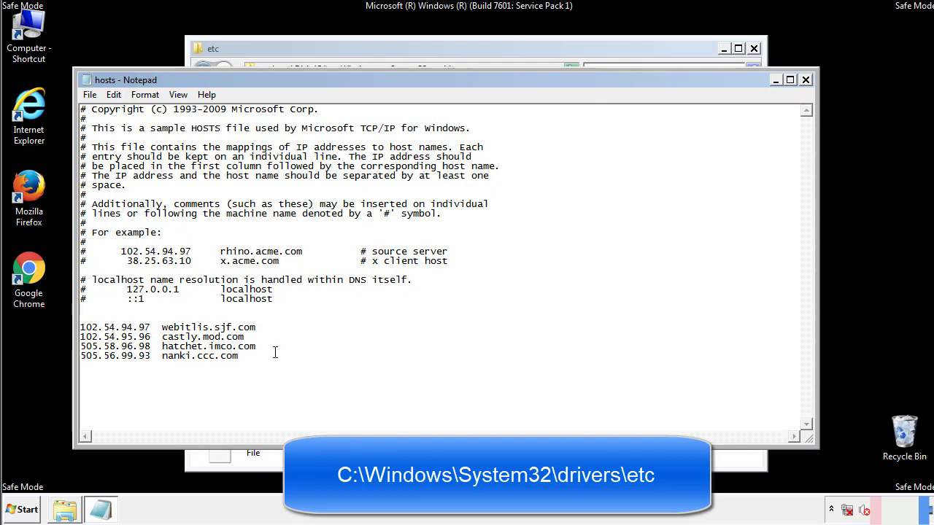
# Delete the four custom host entries, save hosts, and close the etc folder
pyautogui.moveTo(261, 357); pyautogui.dragTo(81, 325)
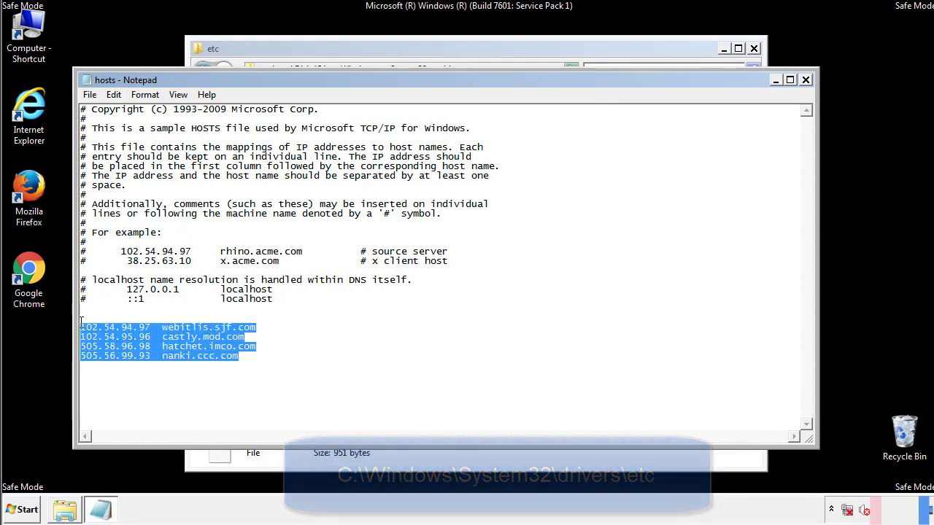
pyautogui.press('Delete')
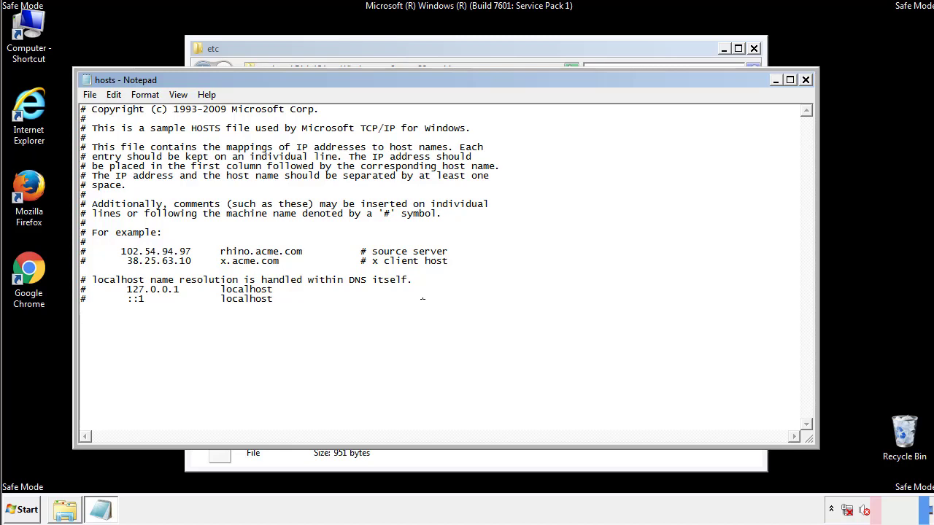
pyautogui.click(806, 80)
pyautogui.click(412, 267)
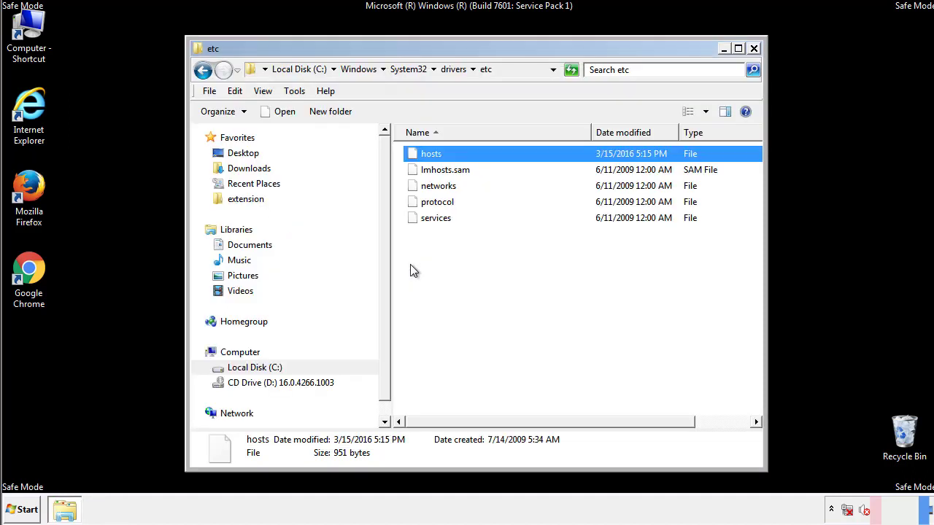
pyautogui.click(410, 268)
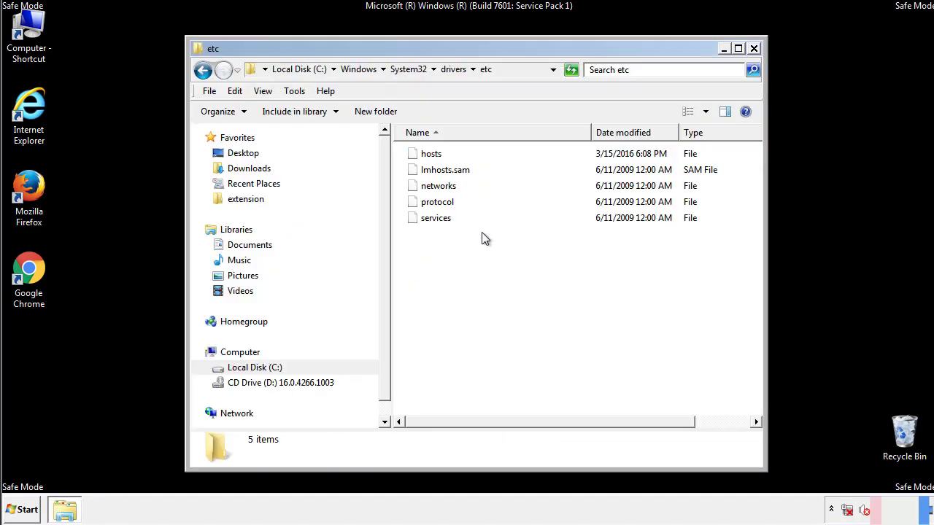
pyautogui.click(754, 49)
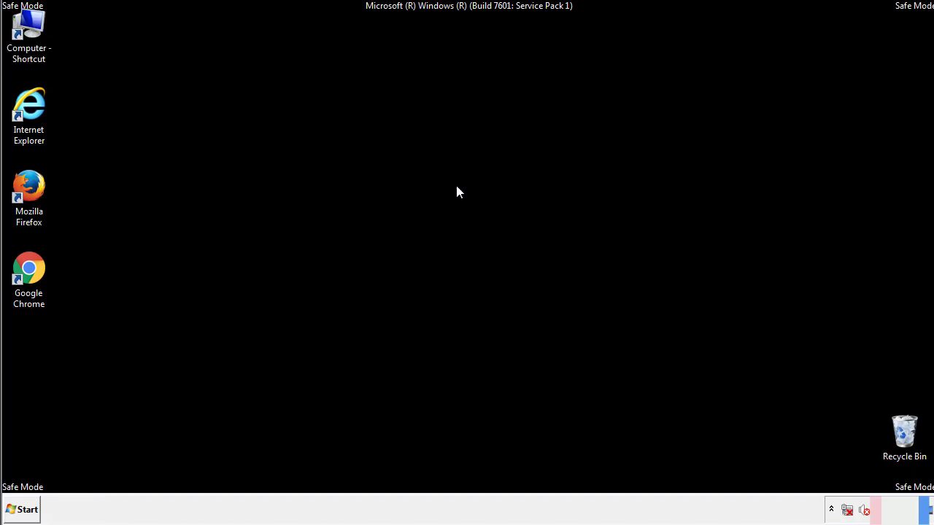
# Open the Startup folder from Start > All Programs in a file window
pyautogui.click(26, 511)
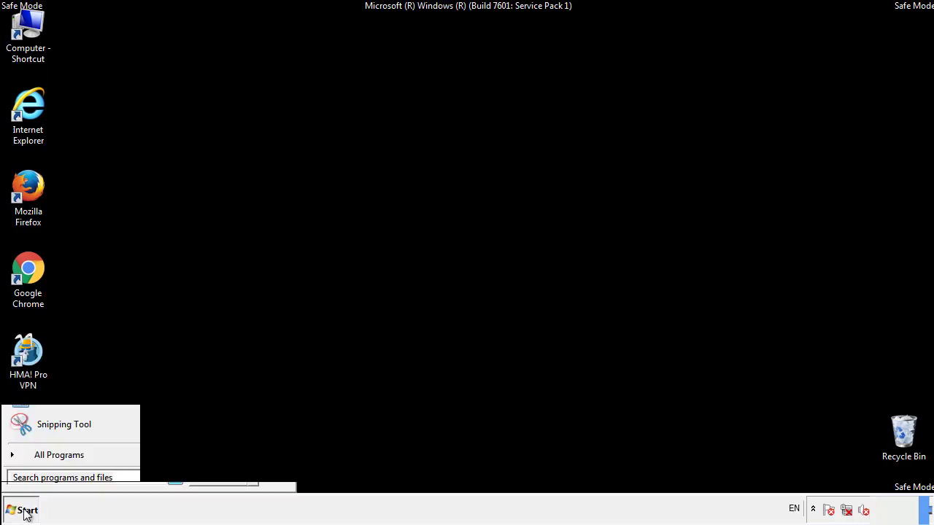
pyautogui.click(42, 460)
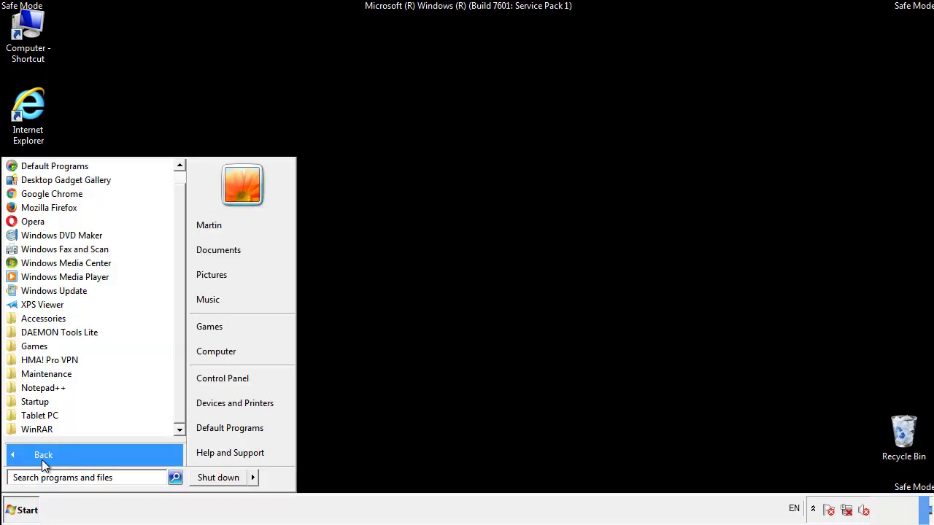
pyautogui.rightClick(38, 404)
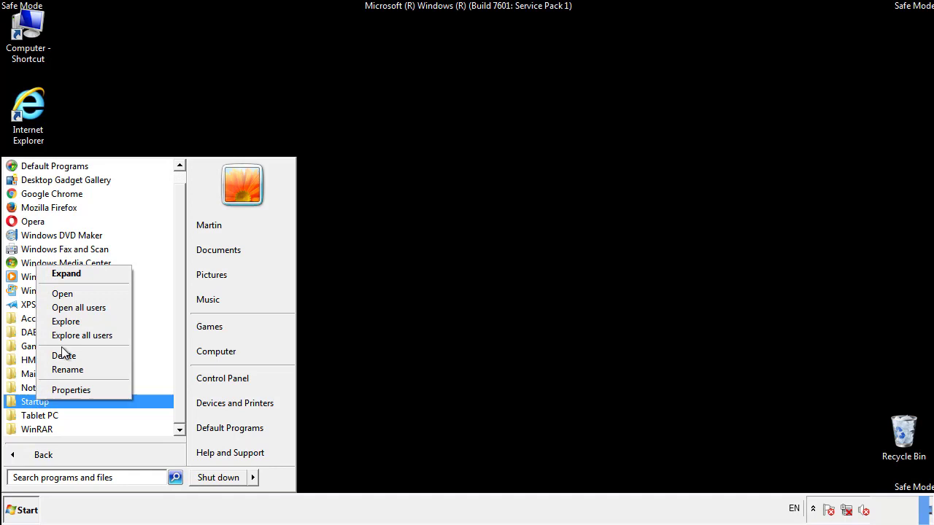
pyautogui.click(71, 294)
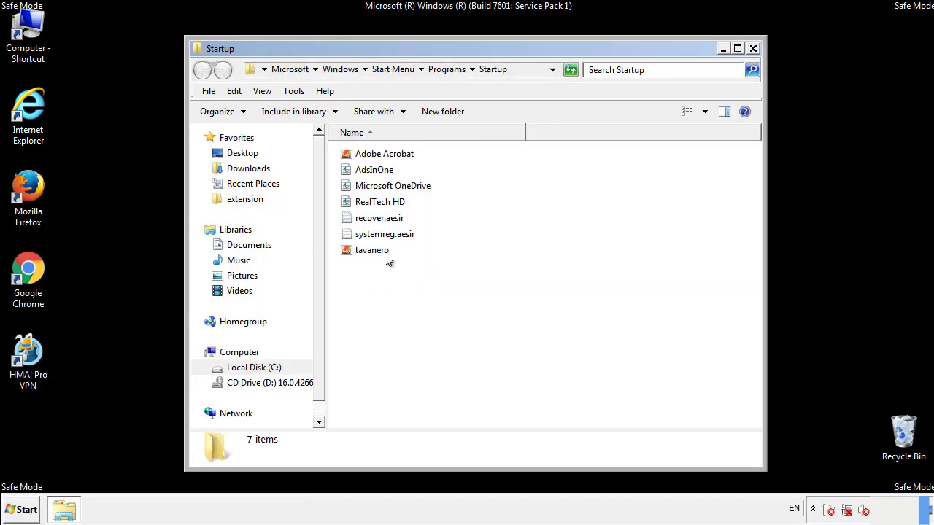
# Delete AdsInOne, recover.aesir, systemreg.aesir and tavanero, then close the Startup window
pyautogui.click(380, 172)
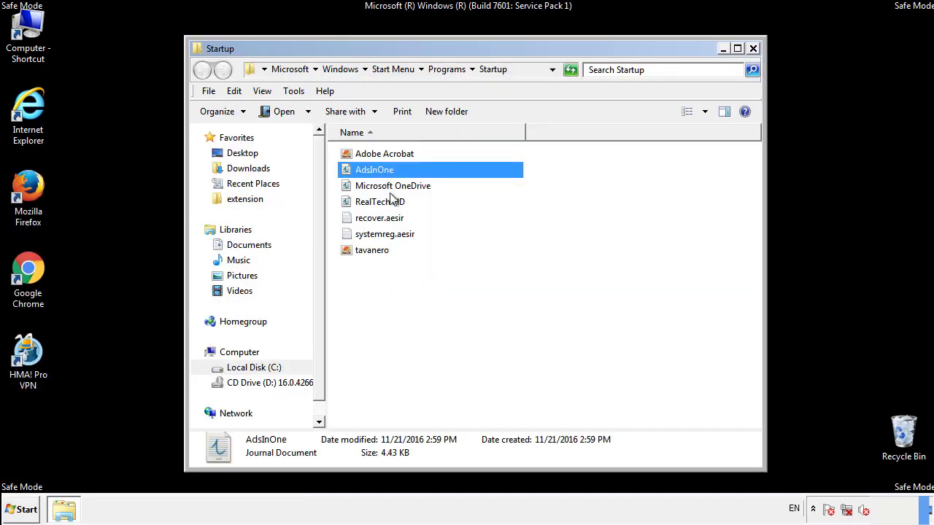
pyautogui.keyDown('ctrl'); pyautogui.click(387, 217); pyautogui.keyUp('ctrl')
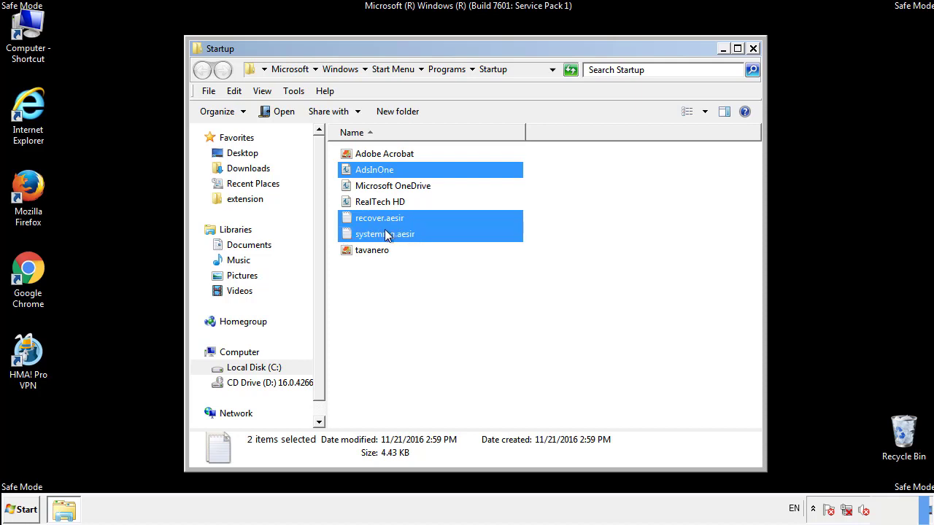
pyautogui.keyDown('ctrl'); pyautogui.click(373, 248); pyautogui.keyUp('ctrl')
pyautogui.rightClick(369, 251)
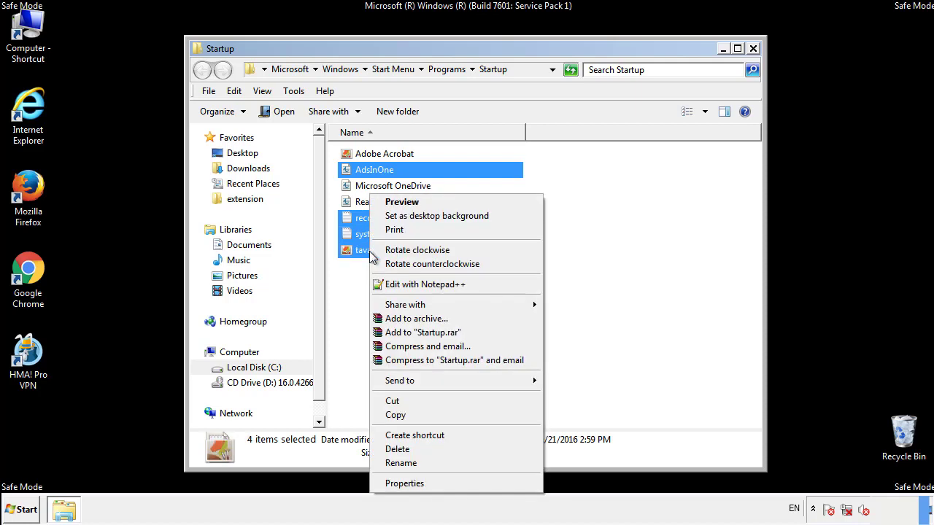
pyautogui.click(394, 449)
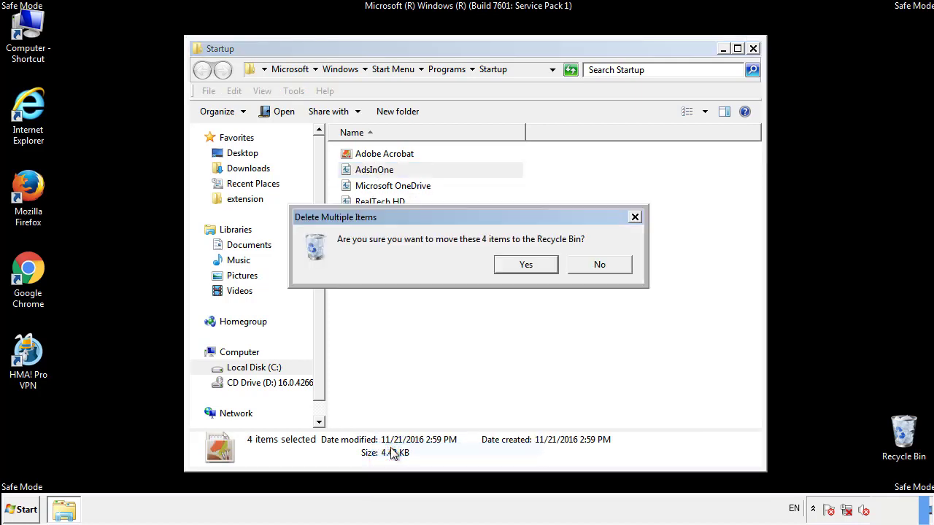
pyautogui.click(516, 265)
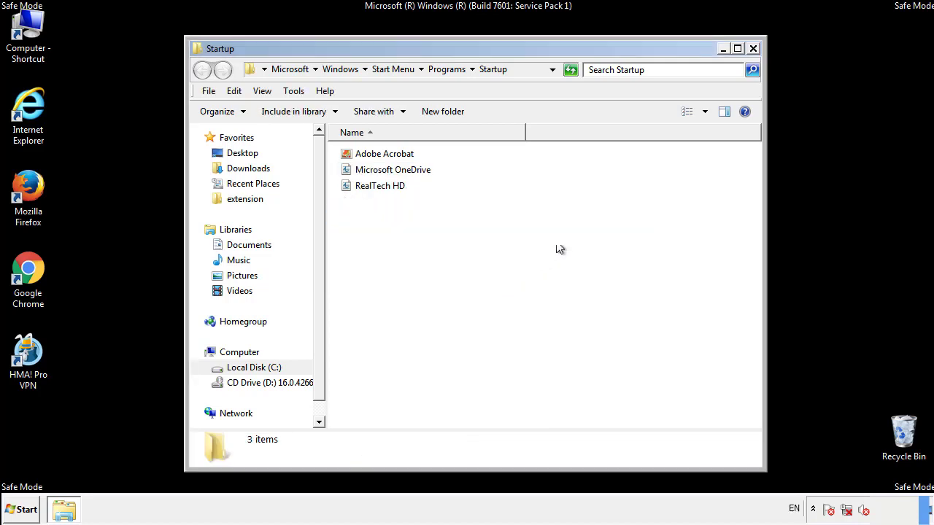
pyautogui.click(754, 49)
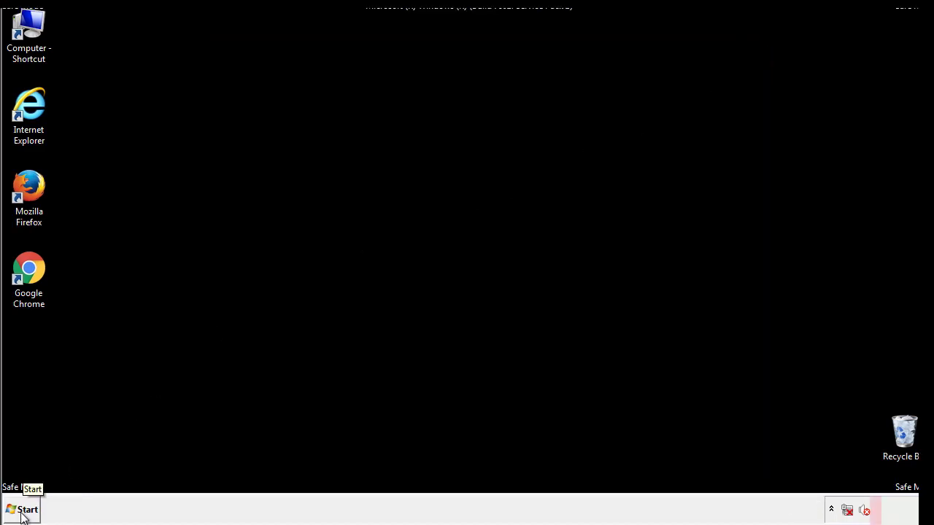
# Launch Registry Editor via a regedit Start menu search
pyautogui.click(23, 517)
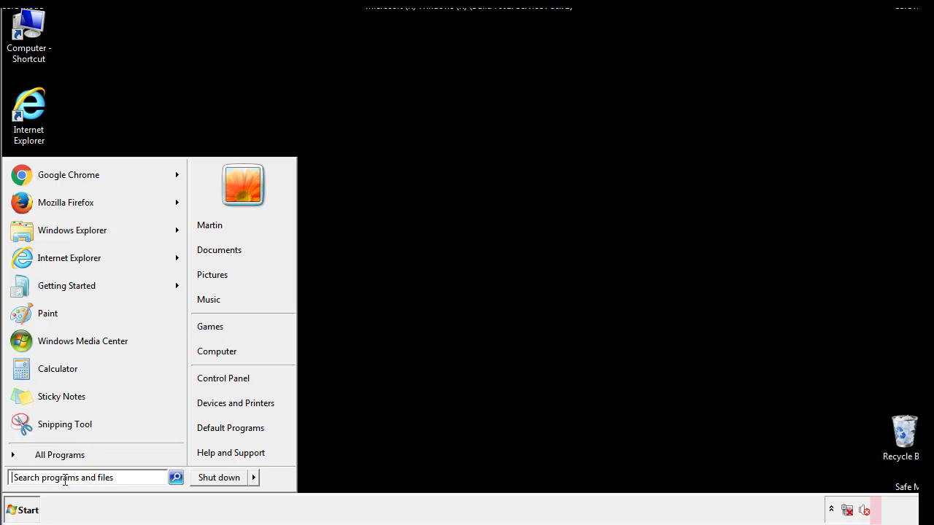
pyautogui.write('reged')
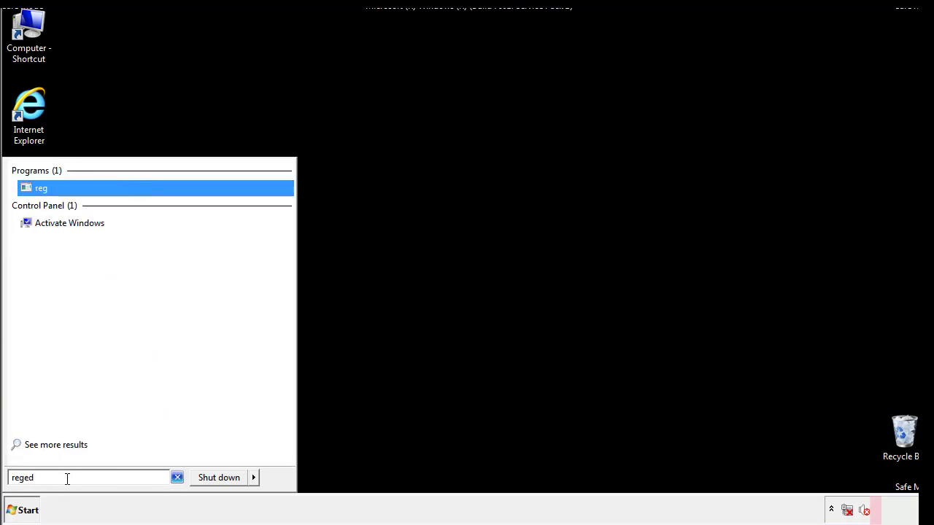
pyautogui.write('it')
pyautogui.press('Return')
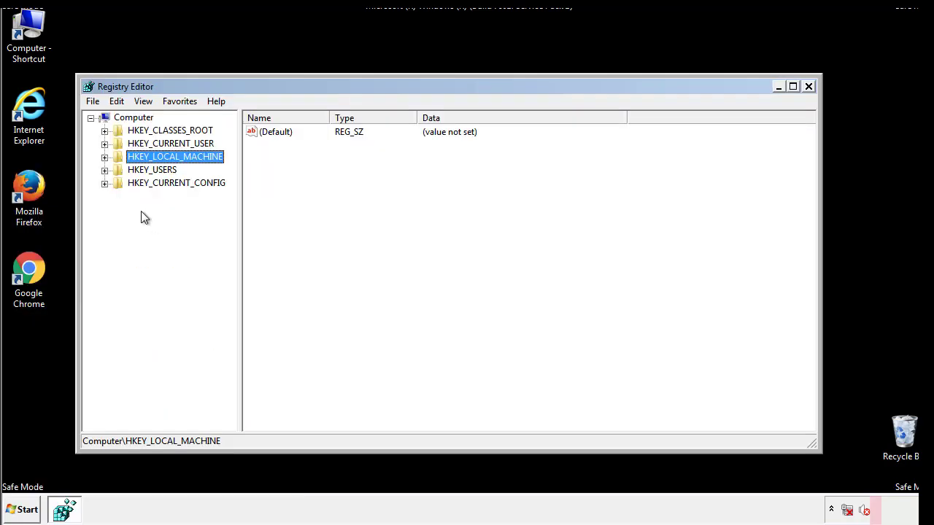
# Expand HKEY_LOCAL_MACHINE\SOFTWARE\Microsoft\Windows\CurrentVersion to reveal Run and RunOnce
pyautogui.click(105, 157)
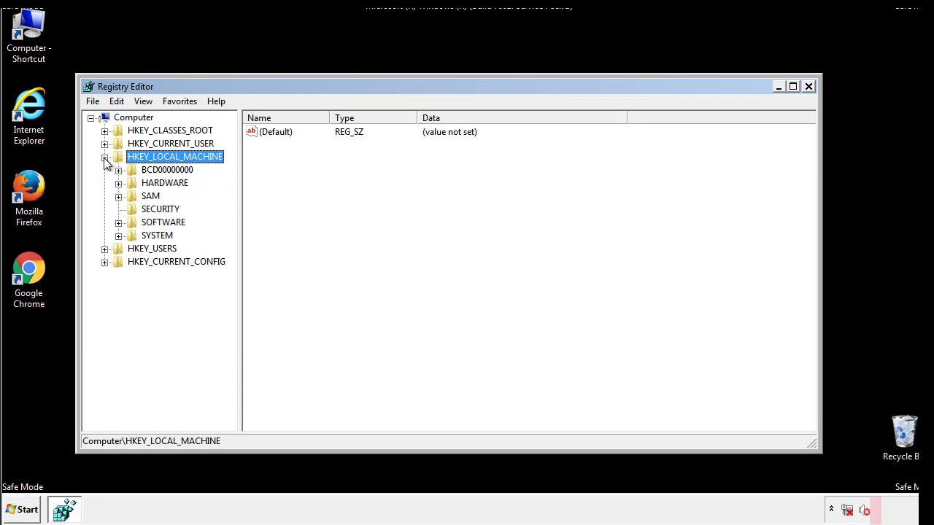
pyautogui.click(118, 223)
pyautogui.scroll(-1, 230, 219)
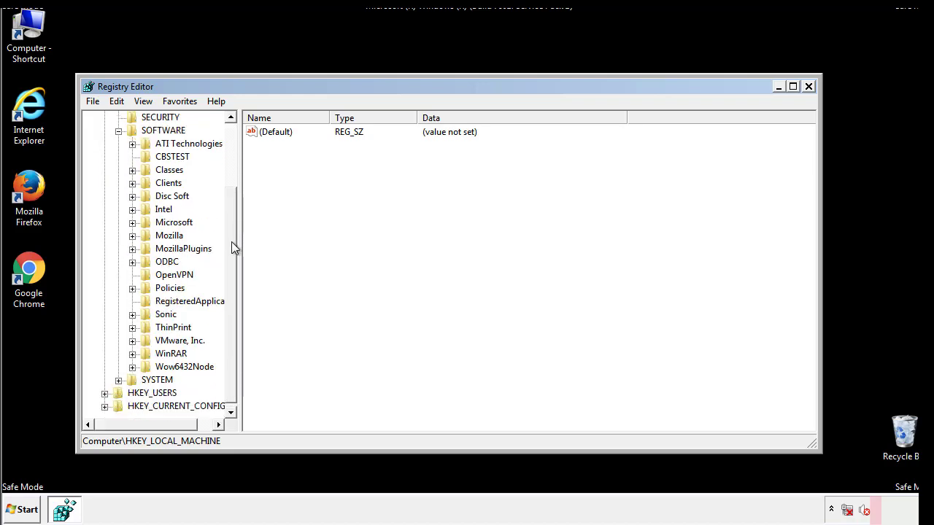
pyautogui.click(132, 223)
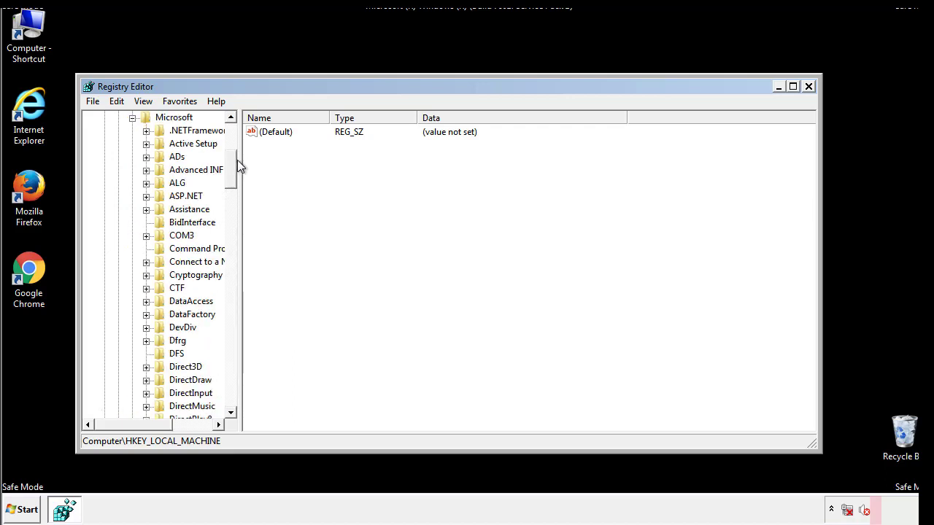
pyautogui.moveTo(230, 178); pyautogui.dragTo(229, 377)
pyautogui.click(147, 223)
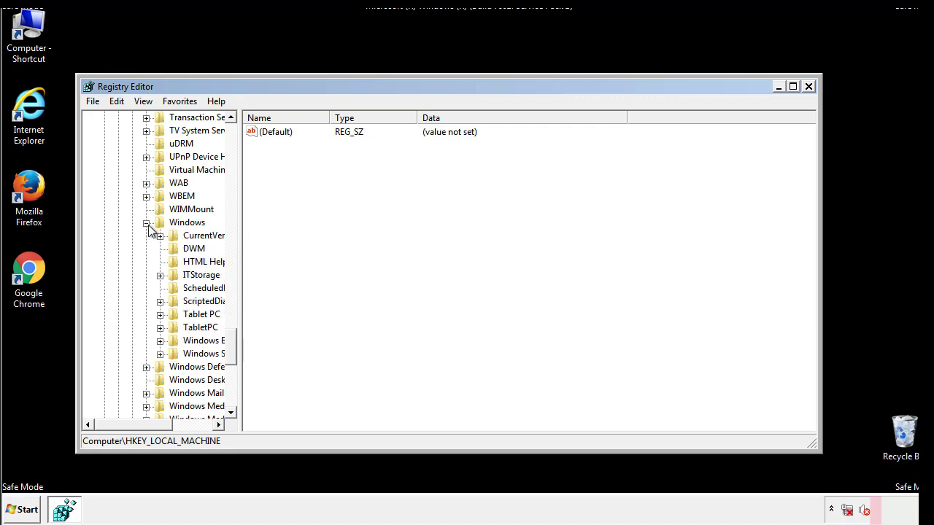
pyautogui.moveTo(128, 426); pyautogui.dragTo(149, 428)
pyautogui.click(122, 235)
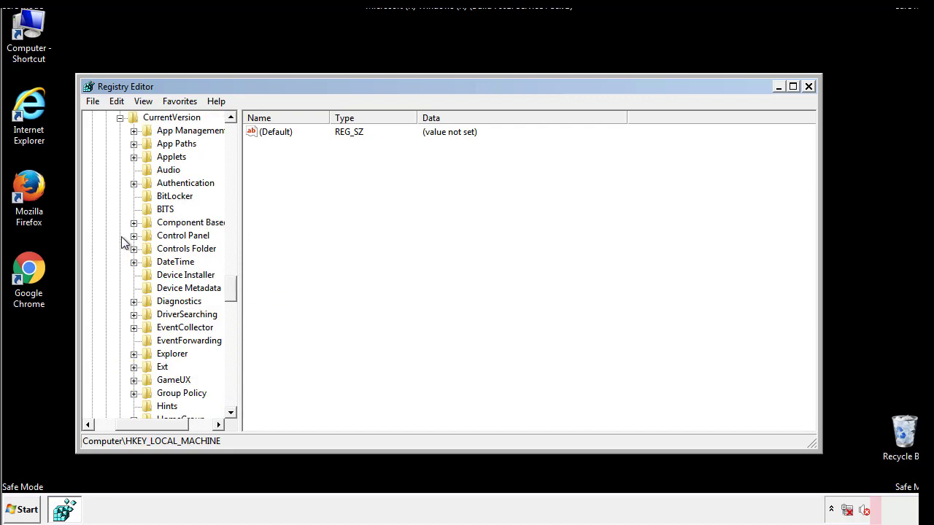
pyautogui.moveTo(237, 288); pyautogui.dragTo(233, 343)
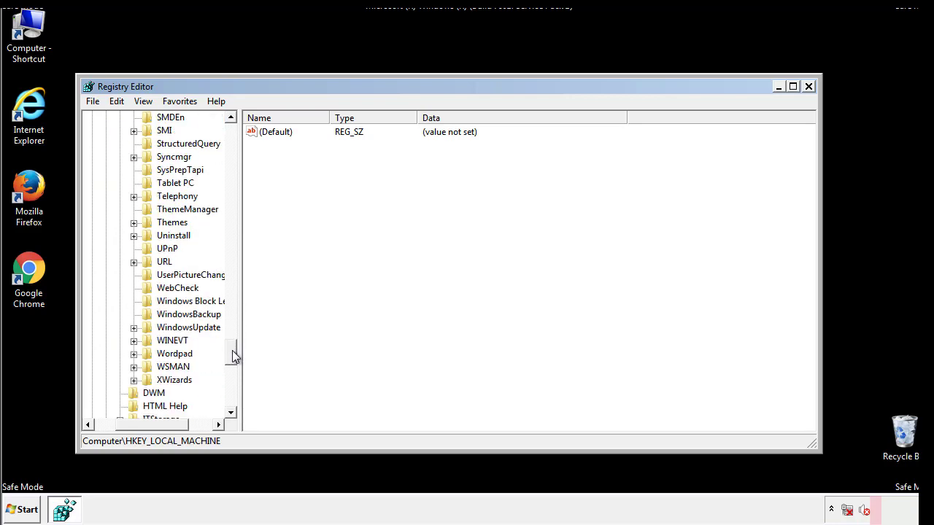
pyautogui.moveTo(233, 343); pyautogui.dragTo(230, 338)
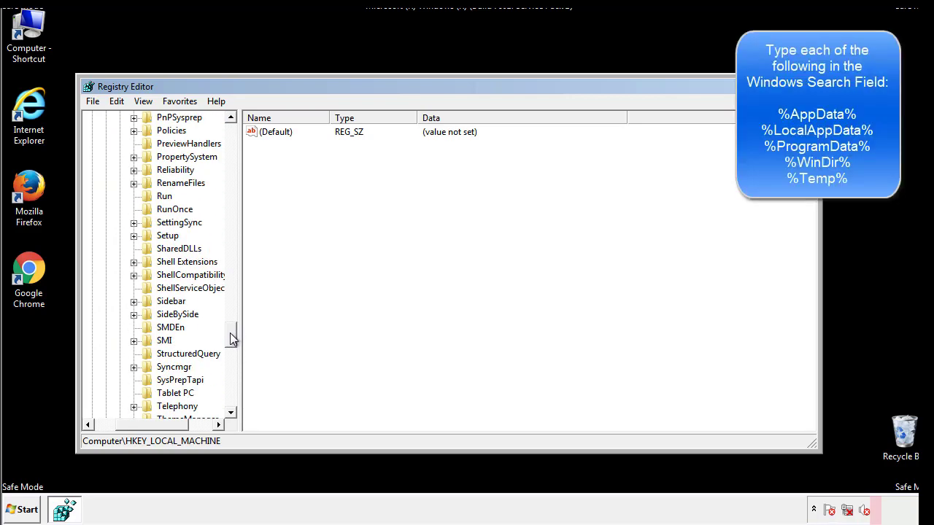
# Delete the tappi.loc value from HKLM's CurrentVersion\Run key and confirm
pyautogui.click(152, 197)
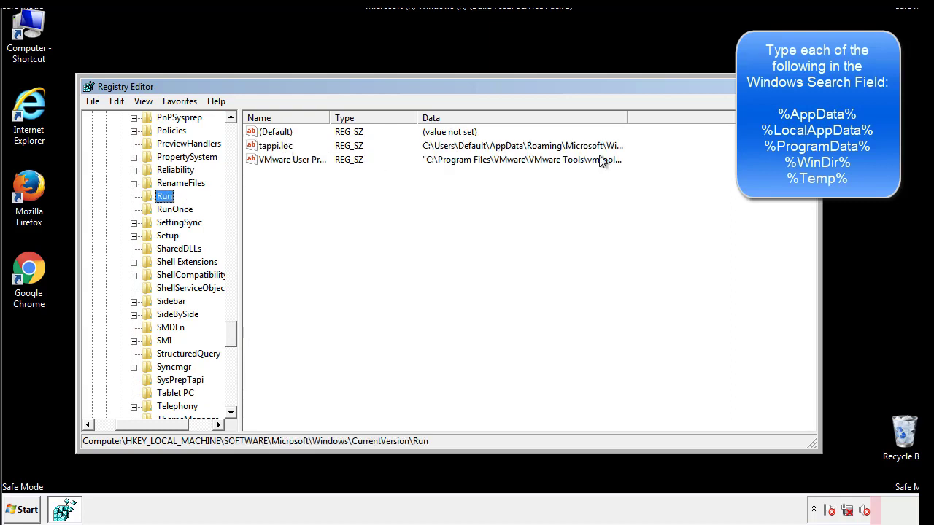
pyautogui.click(277, 150)
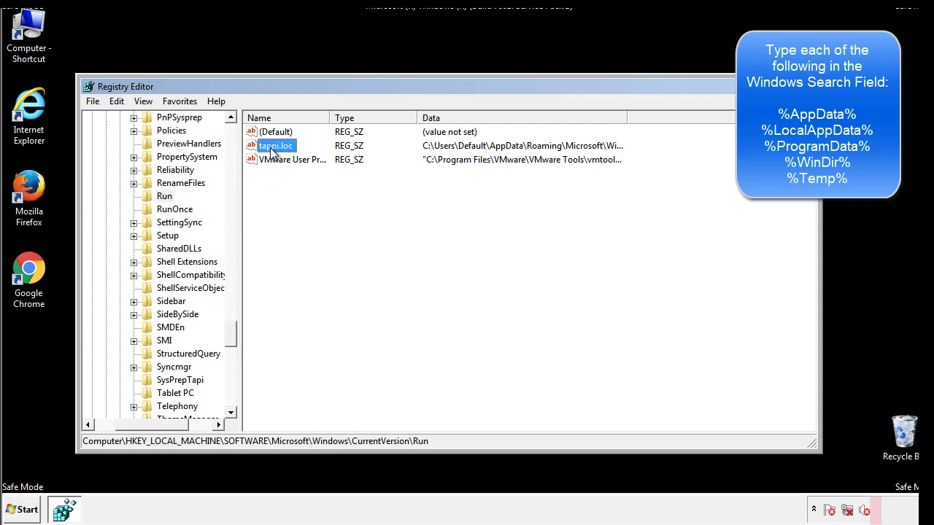
pyautogui.rightClick(271, 148)
pyautogui.click(293, 190)
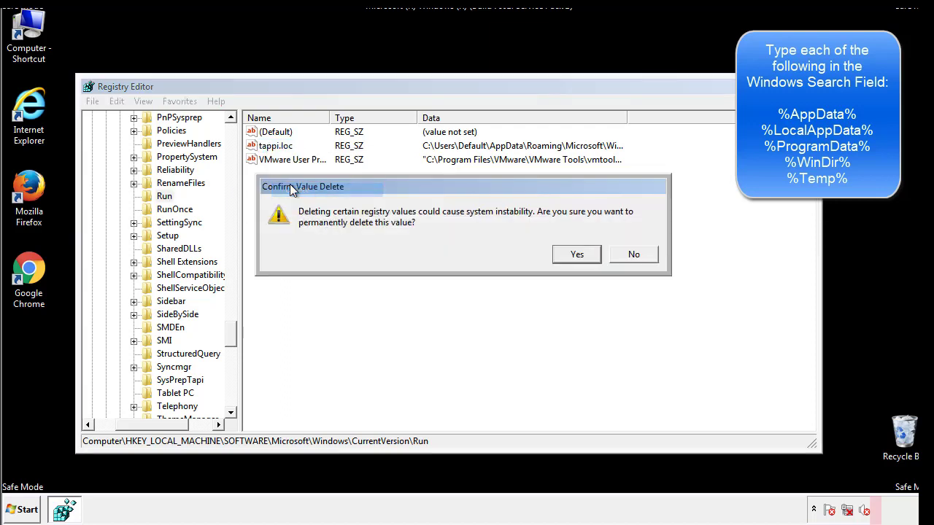
pyautogui.click(567, 256)
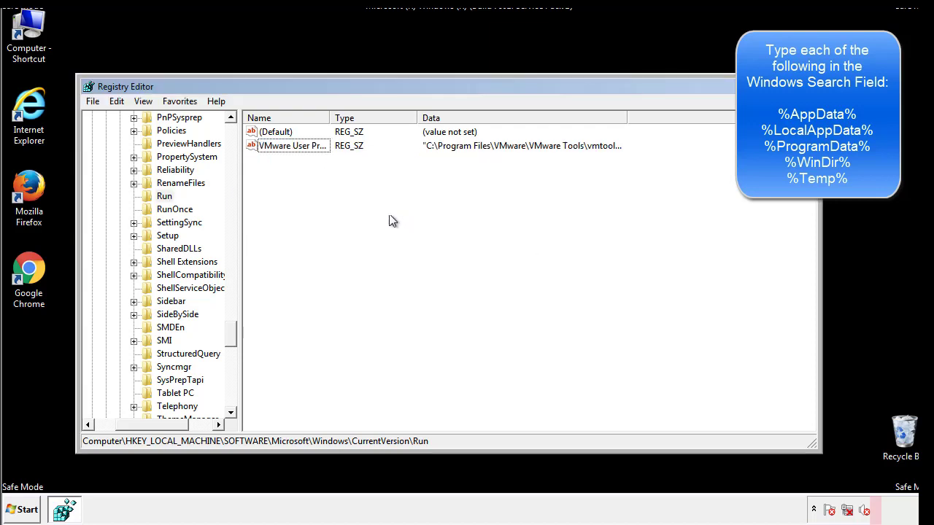
pyautogui.moveTo(232, 330); pyautogui.dragTo(230, 397)
pyautogui.moveTo(157, 428); pyautogui.dragTo(89, 433)
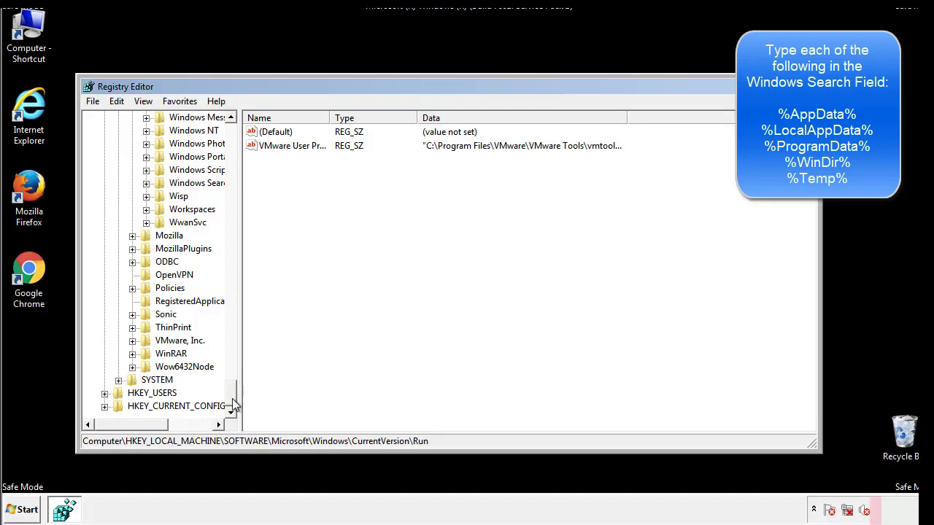
pyautogui.moveTo(232, 400); pyautogui.dragTo(238, 138)
# Collapse HKLM and expand HKEY_CURRENT_USER\Software\Microsoft\Windows\CurrentVersion
pyautogui.click(105, 157)
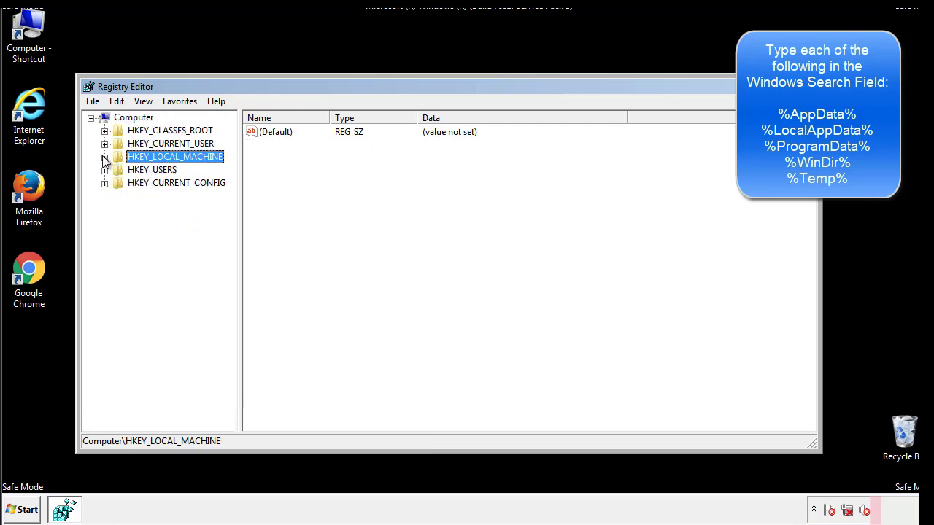
pyautogui.click(105, 144)
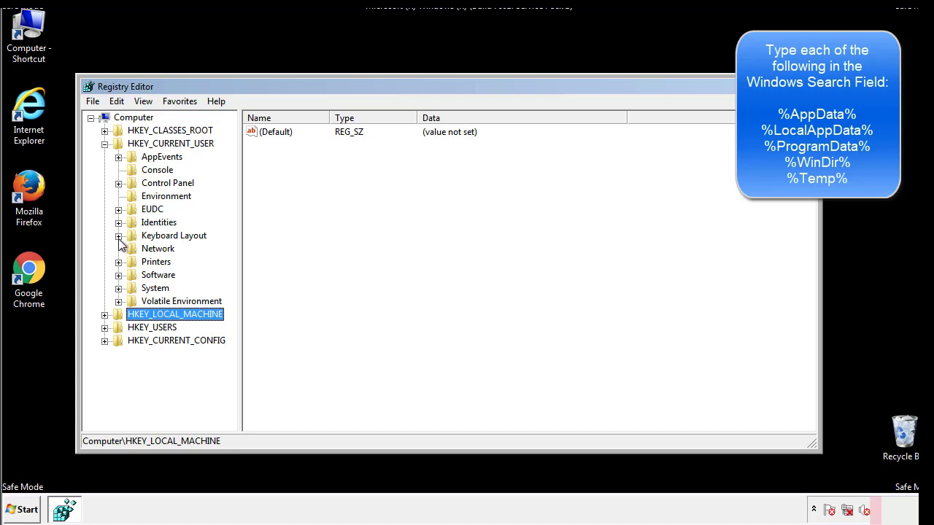
pyautogui.click(118, 275)
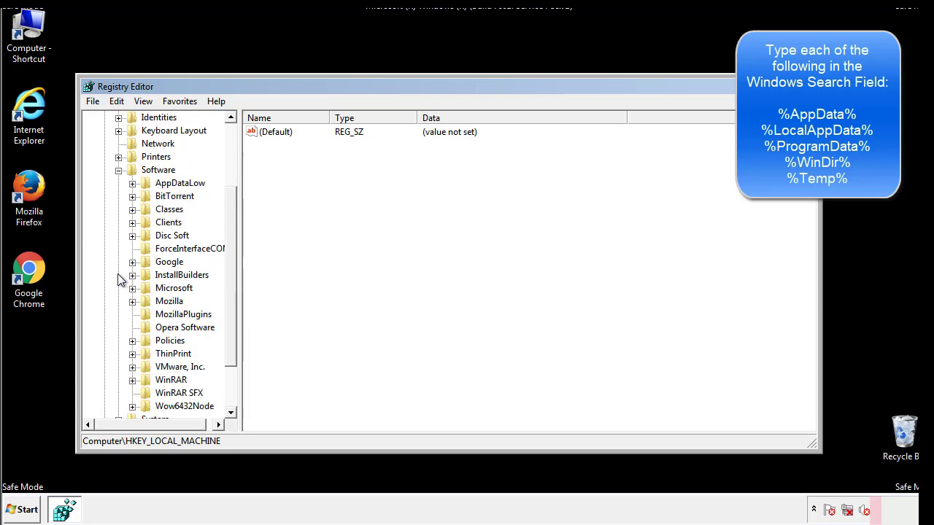
pyautogui.moveTo(229, 265); pyautogui.dragTo(229, 278)
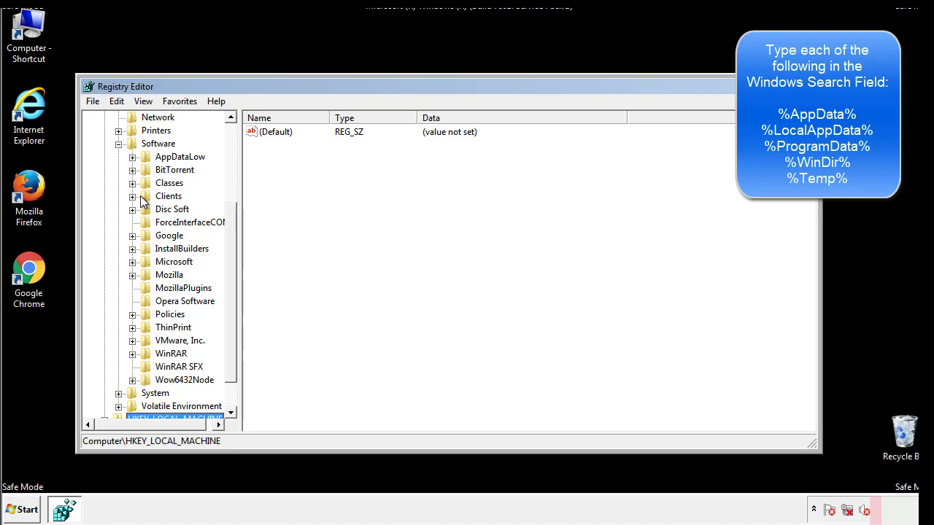
pyautogui.click(132, 264)
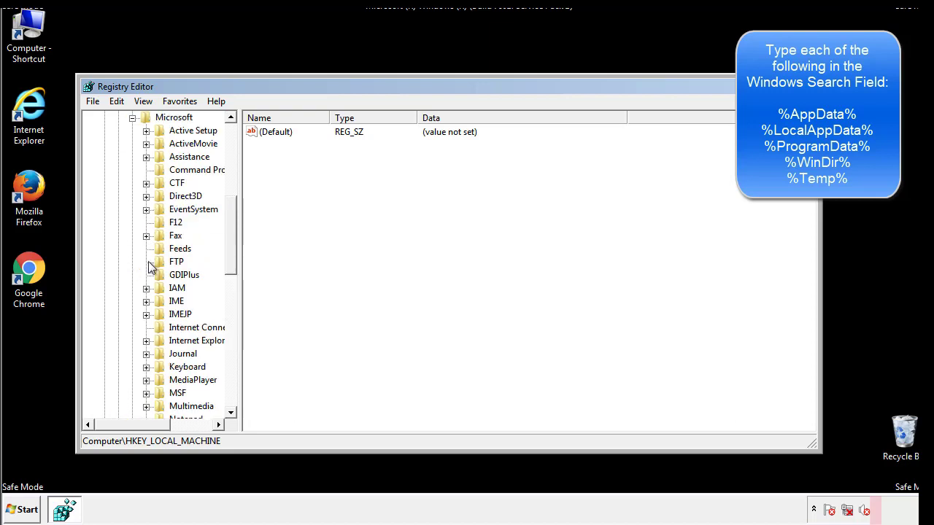
pyautogui.moveTo(229, 213); pyautogui.dragTo(232, 310)
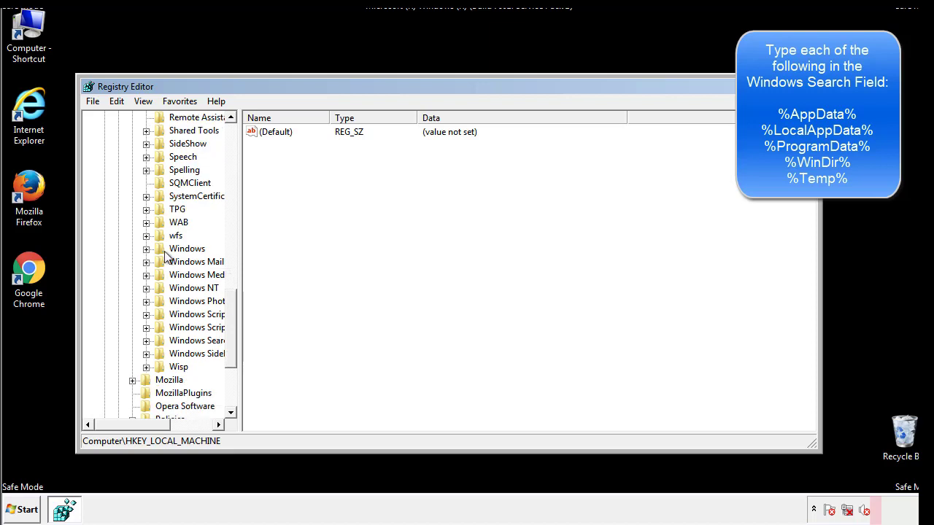
pyautogui.click(147, 249)
pyautogui.click(161, 263)
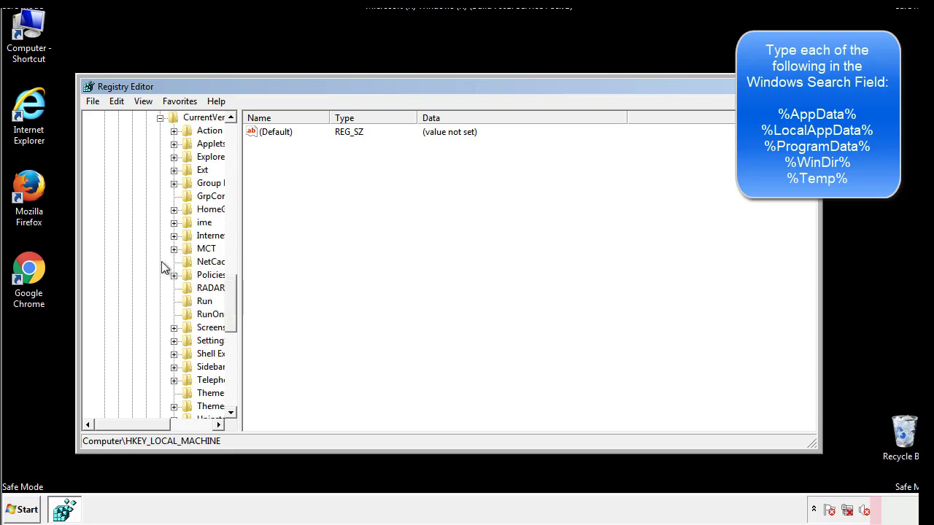
pyautogui.moveTo(141, 428); pyautogui.dragTo(164, 425)
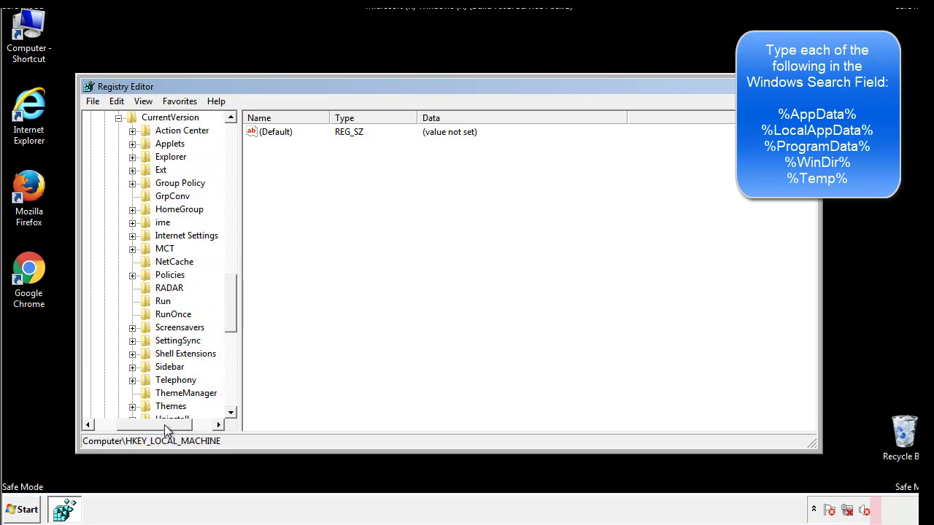
# Inspect the HKCU Run key's DAEMON Tools entry, then collapse the Windows key
pyautogui.click(159, 298)
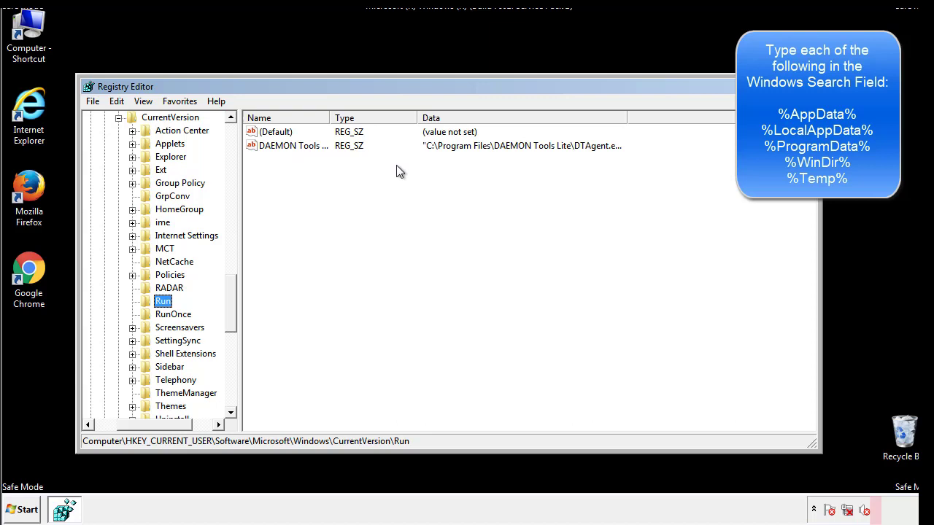
pyautogui.press('Tab')
pyautogui.moveTo(154, 422); pyautogui.dragTo(133, 424)
pyautogui.moveTo(237, 317); pyautogui.dragTo(231, 305)
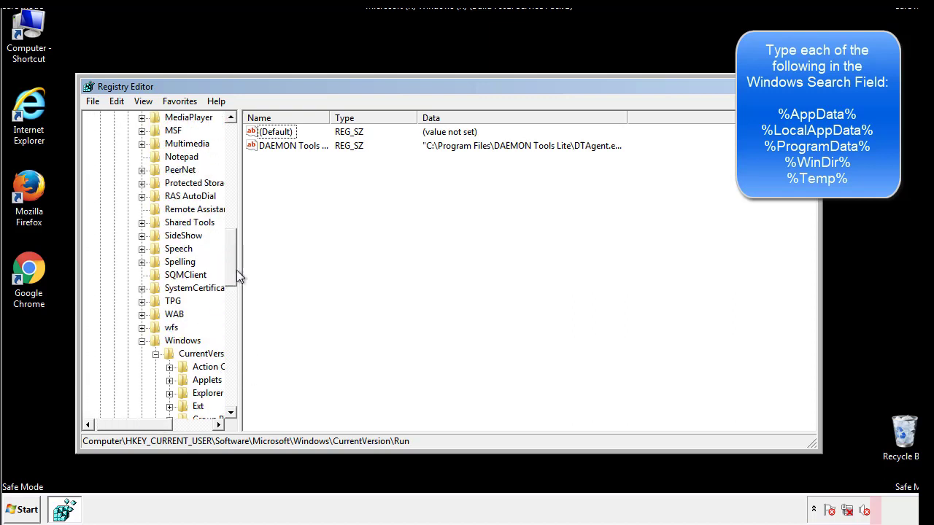
pyautogui.click(142, 341)
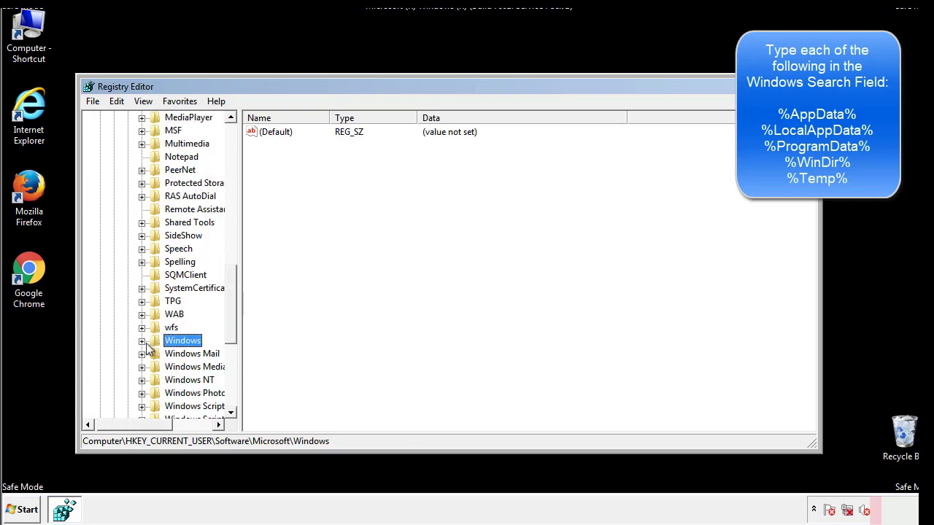
pyautogui.moveTo(234, 325); pyautogui.dragTo(235, 180)
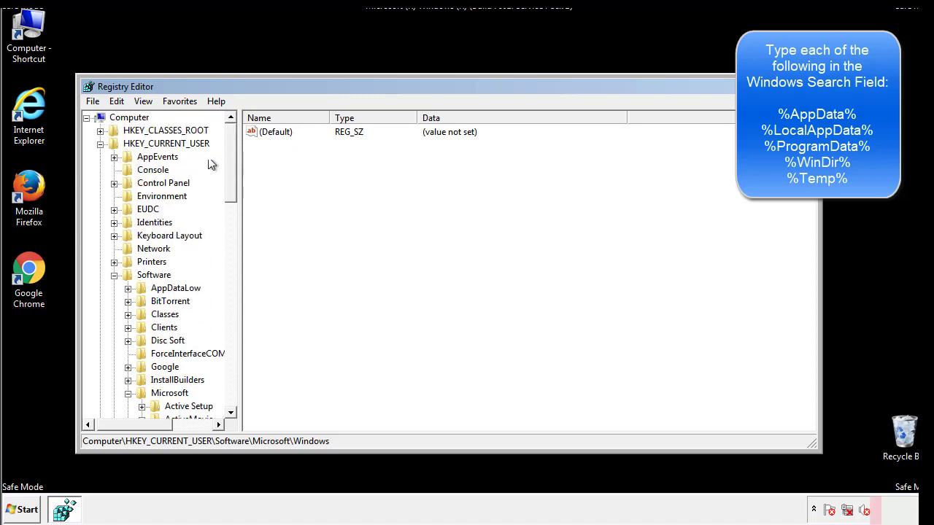
# Search the registry for %temp% with Edit > Find
pyautogui.click(117, 101)
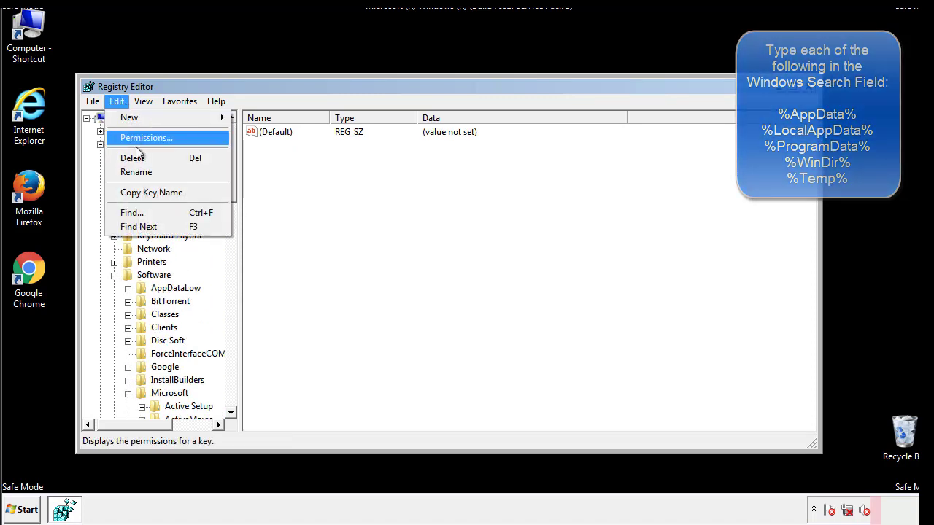
pyautogui.click(131, 213)
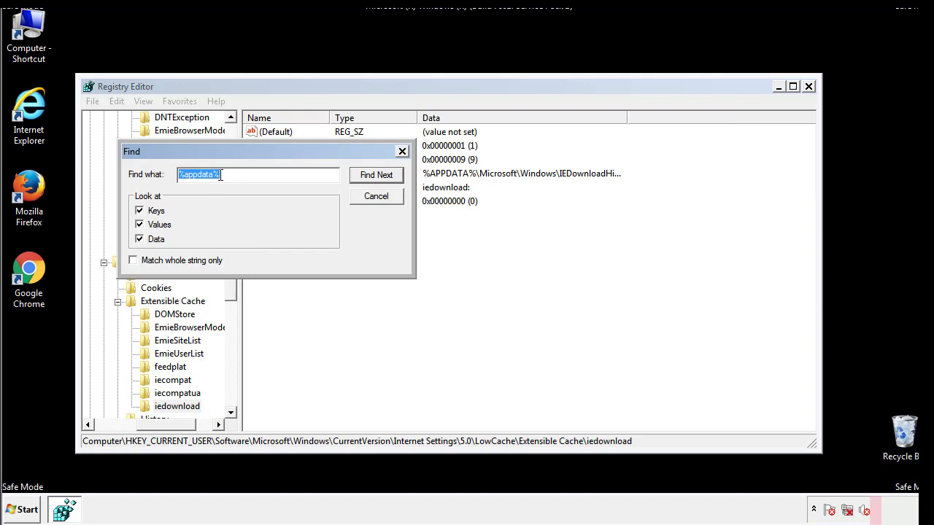
pyautogui.write('%t')
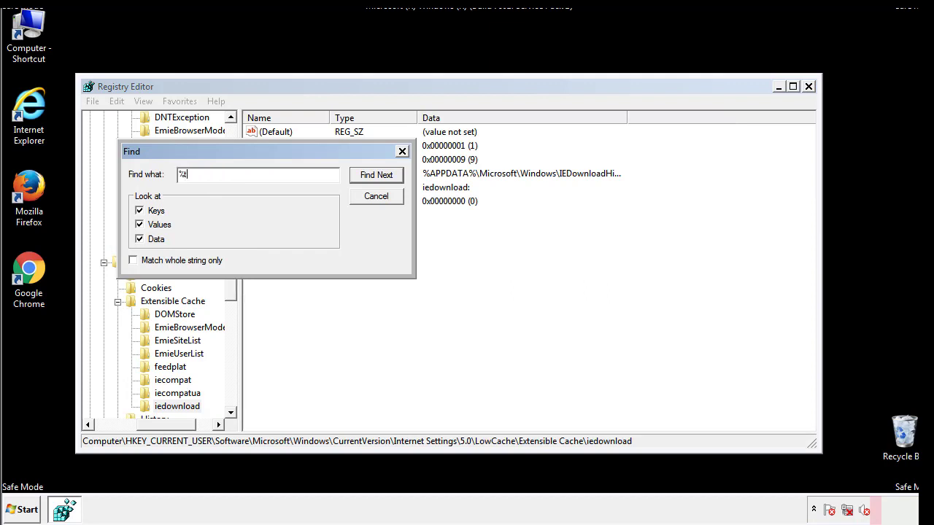
pyautogui.write('emp%')
pyautogui.press('Return')
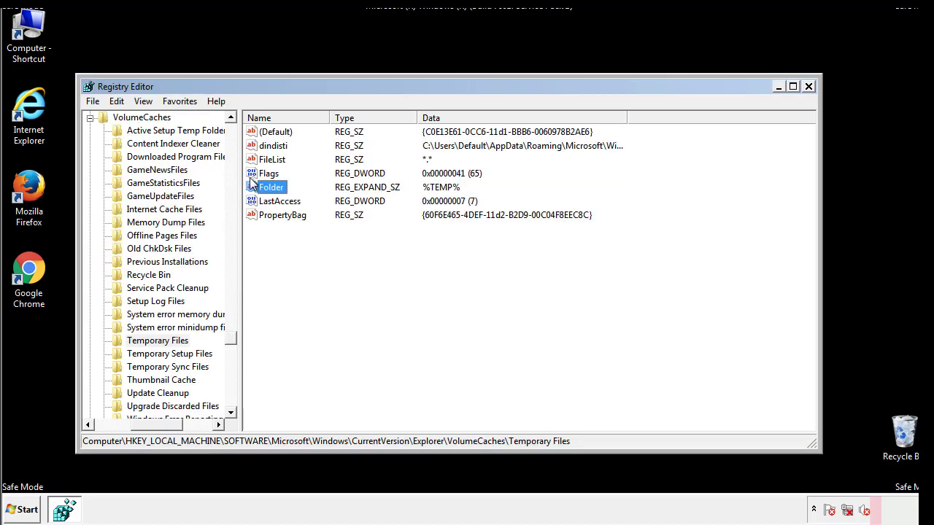
# Delete all values in the Temporary Files key, including dindisti, and confirm
pyautogui.click(387, 255)
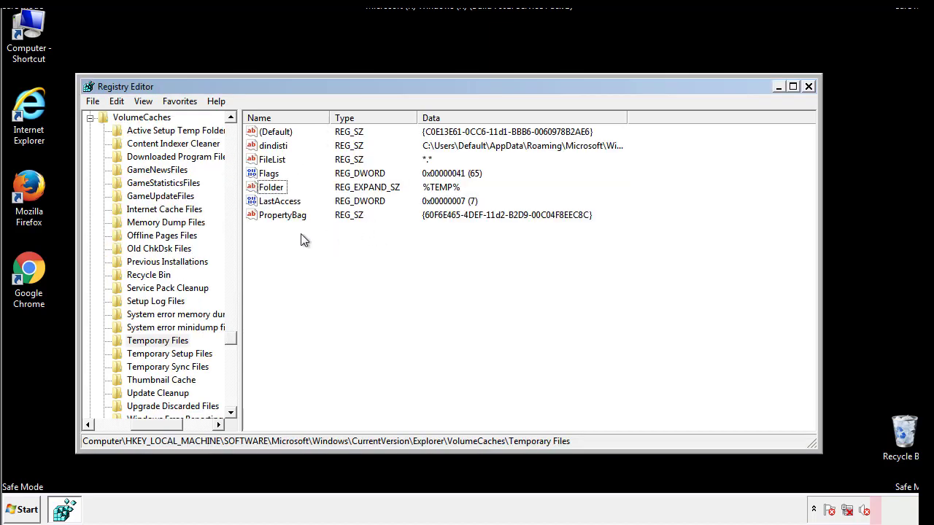
pyautogui.moveTo(299, 234)
pyautogui.mouseDown()
pyautogui.moveTo(276, 213)
pyautogui.moveTo(263, 131)
pyautogui.mouseUp()
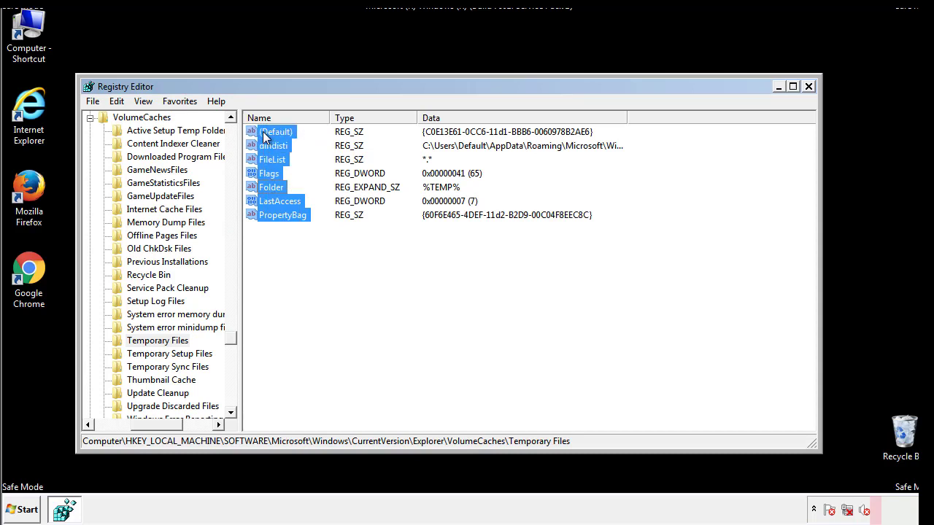
pyautogui.rightClick(264, 131)
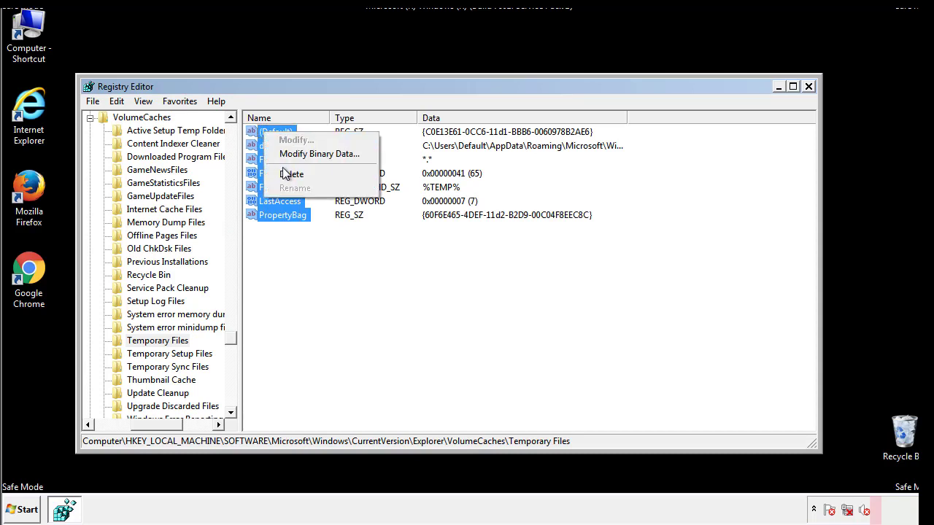
pyautogui.click(289, 173)
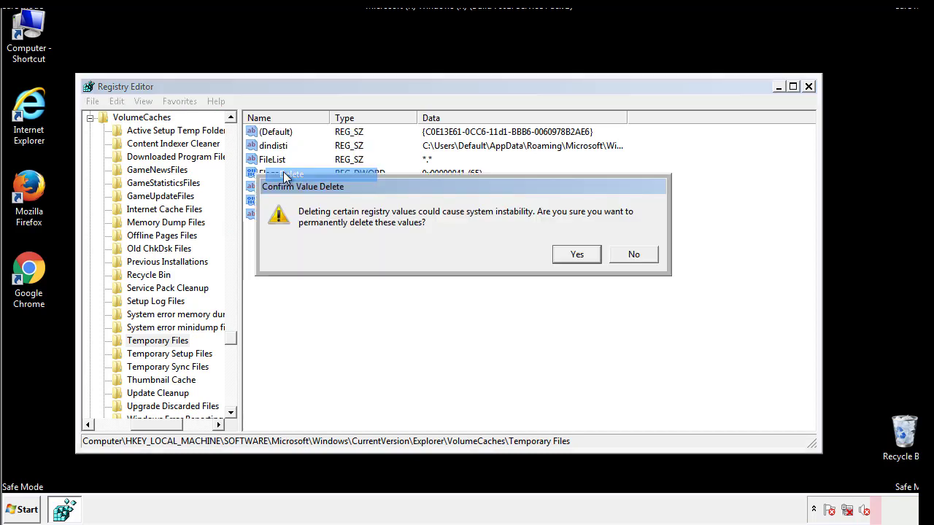
pyautogui.click(590, 254)
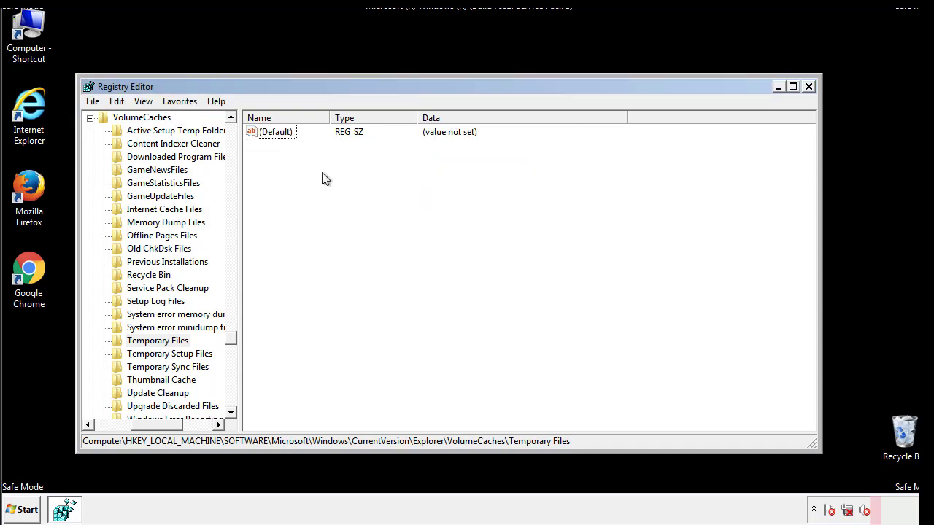
# Close Registry Editor and launch msconfig from the Start menu search
pyautogui.click(810, 87)
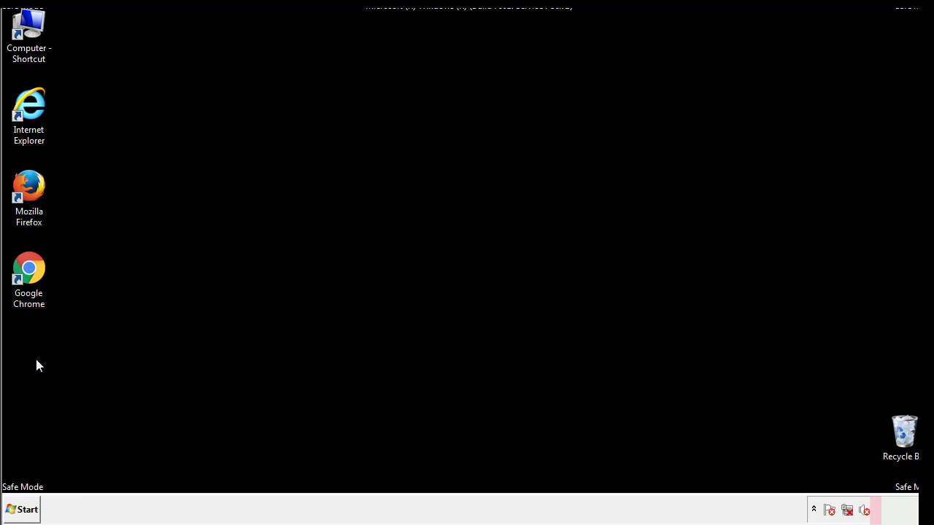
pyautogui.click(20, 513)
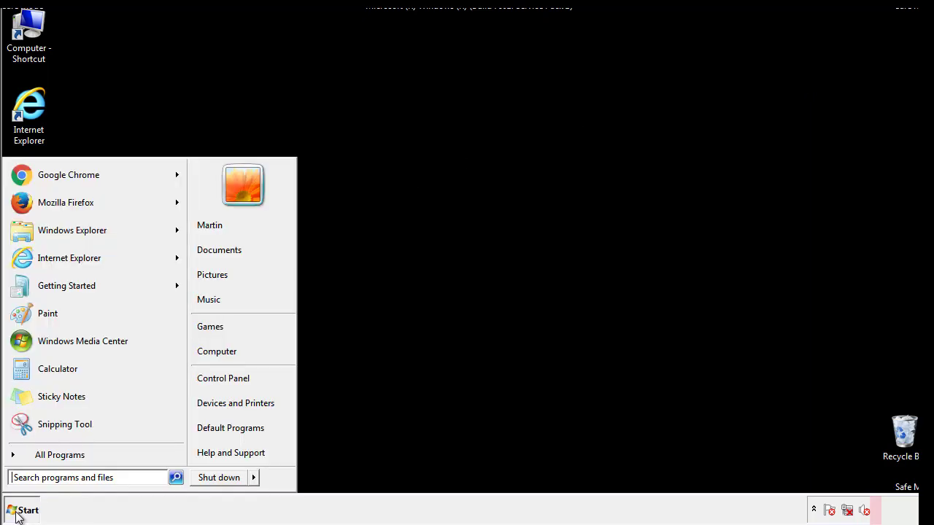
pyautogui.click(50, 478)
pyautogui.write('mscon')
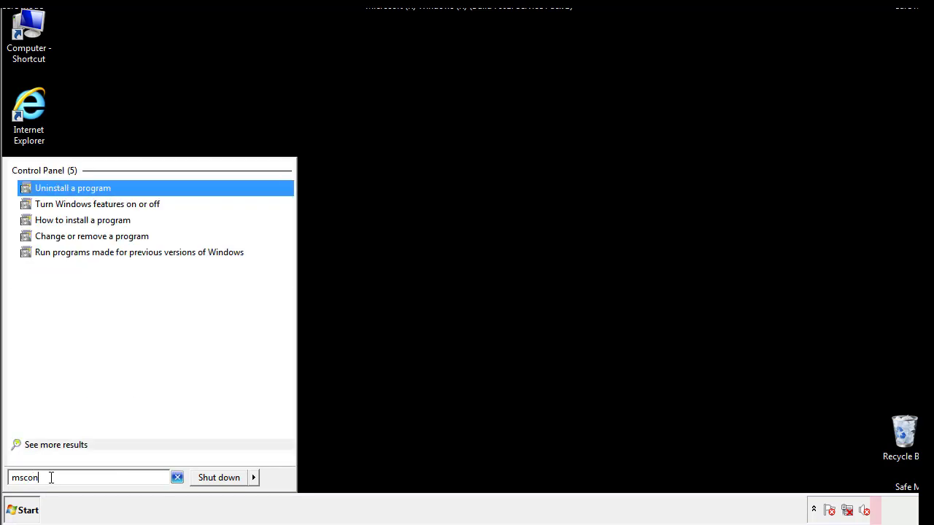
pyautogui.write('fig')
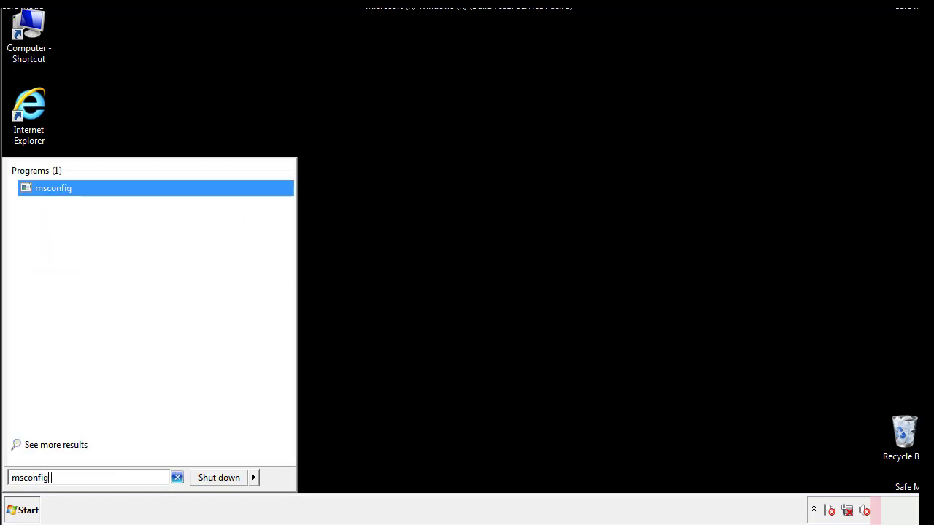
pyautogui.press('Return')
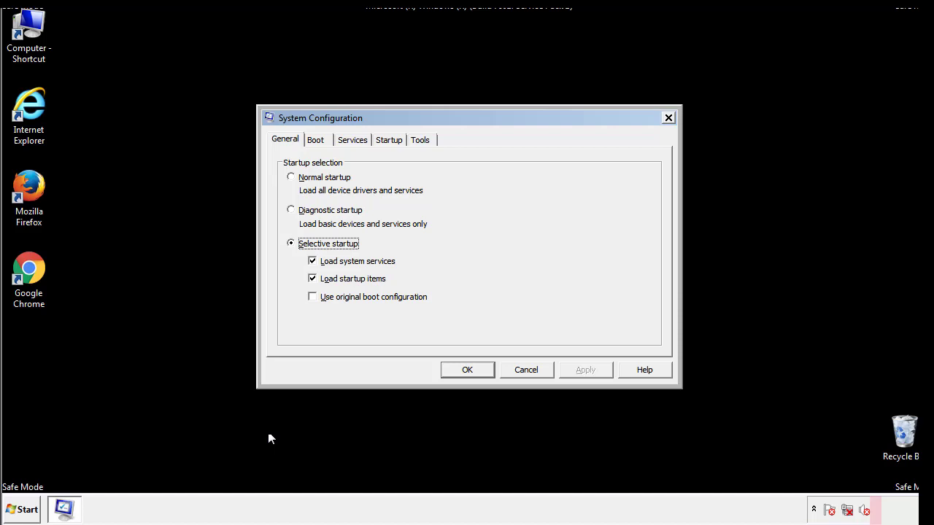
# Clear the Safe boot option on the Boot tab, apply it, and restart Windows now
pyautogui.click(320, 141)
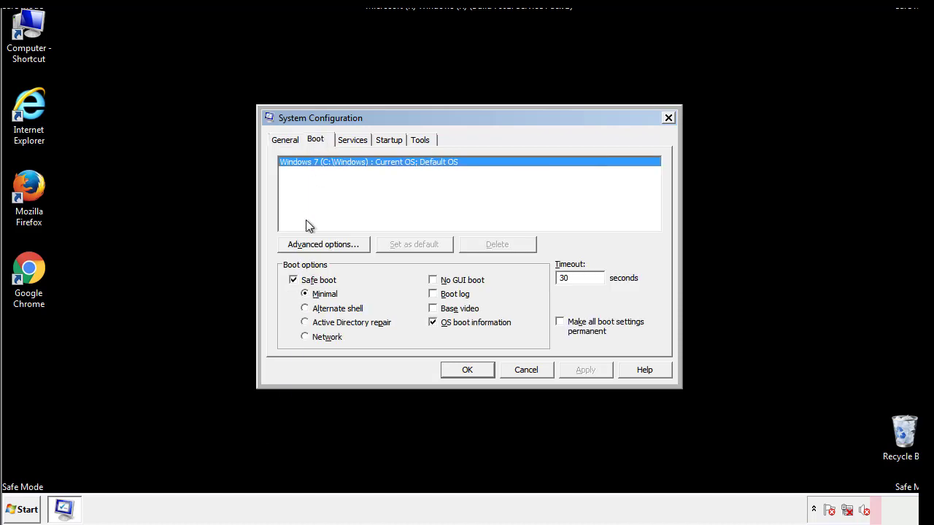
pyautogui.click(296, 280)
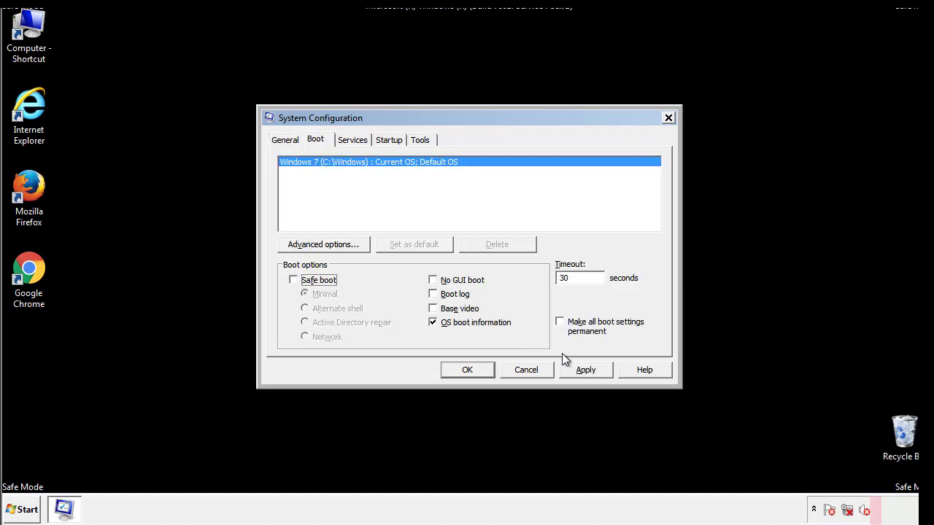
pyautogui.click(588, 370)
pyautogui.click(467, 370)
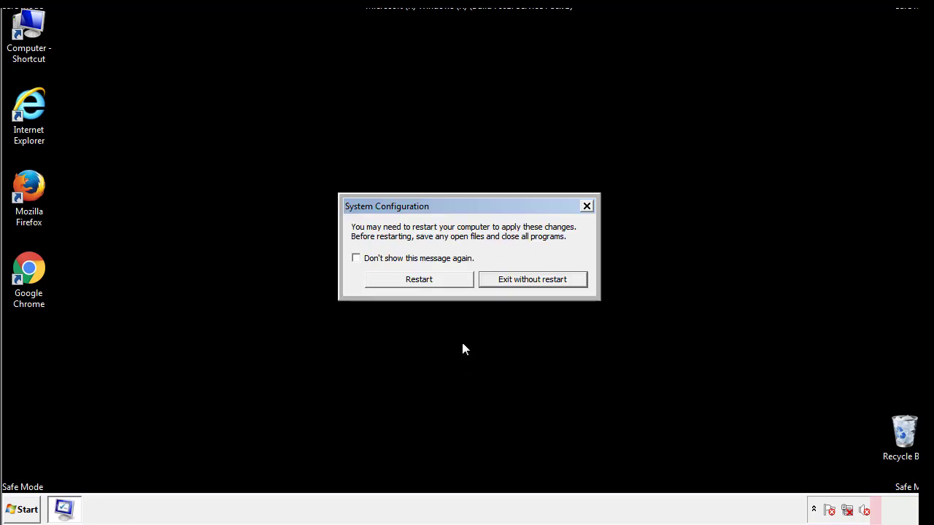
pyautogui.click(432, 284)
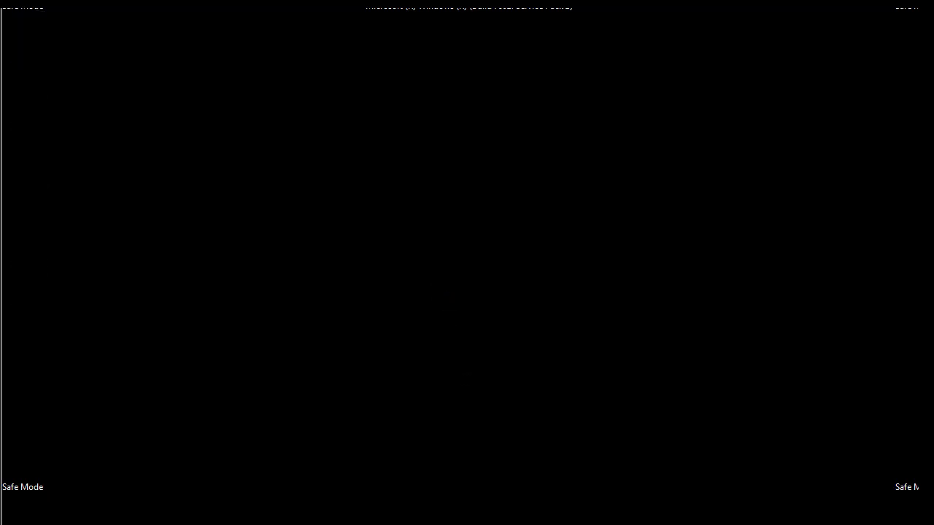